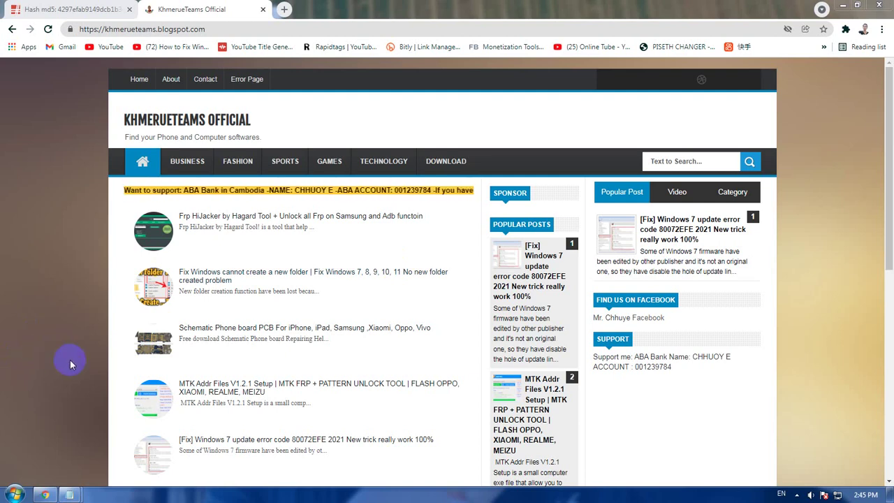
# Bring the Notepad note reading 'Md5' and 'Encrypt and Decrypt' in front of the KhmerueTeams blog page.
pyautogui.click(71, 358)
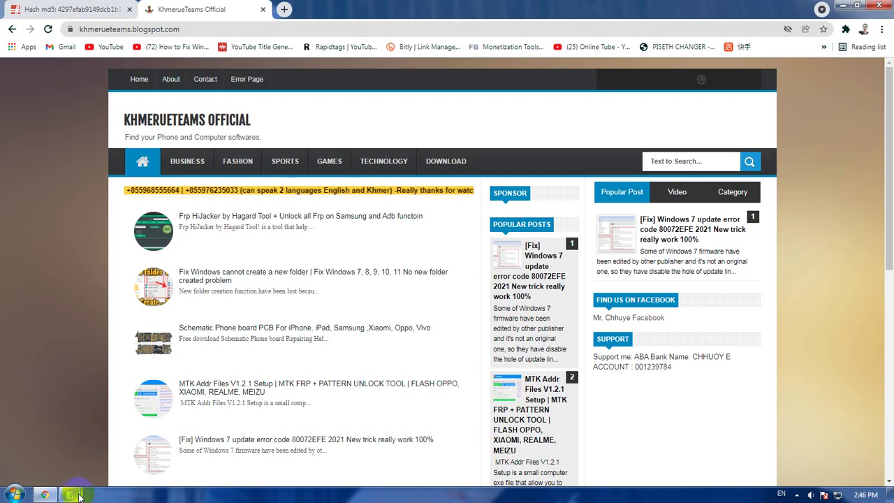
pyautogui.moveTo(69, 494)
pyautogui.click(192, 436)
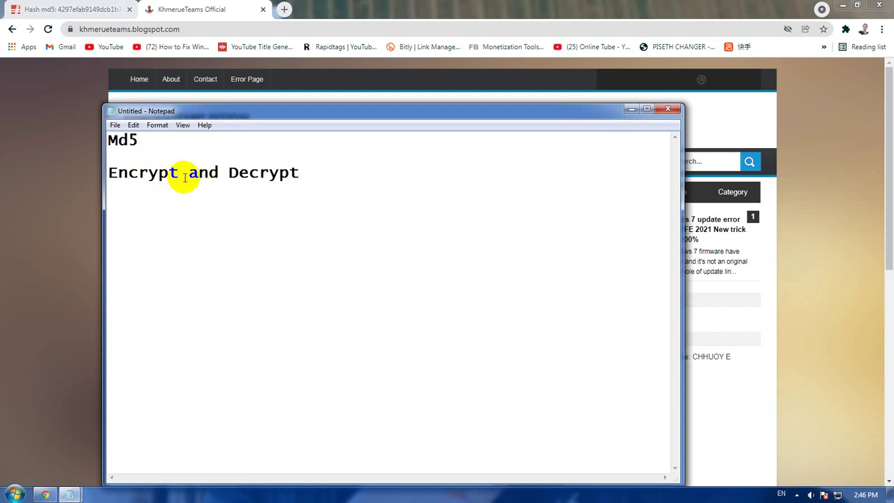
pyautogui.moveTo(109, 139); pyautogui.dragTo(195, 139)
pyautogui.click(204, 145)
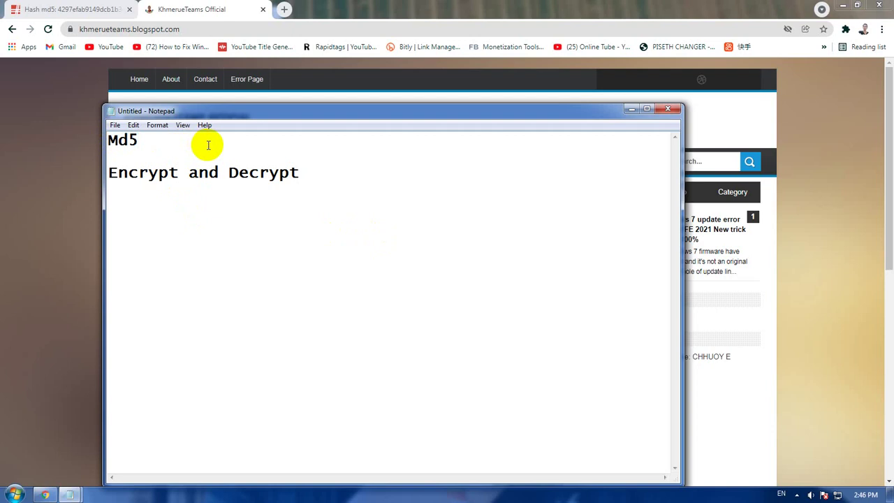
pyautogui.moveTo(157, 144); pyautogui.dragTo(89, 144)
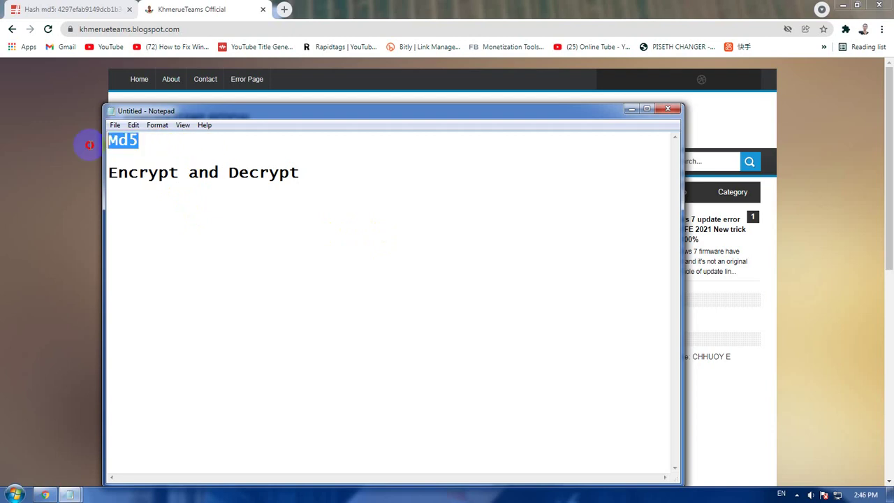
pyautogui.click(234, 145)
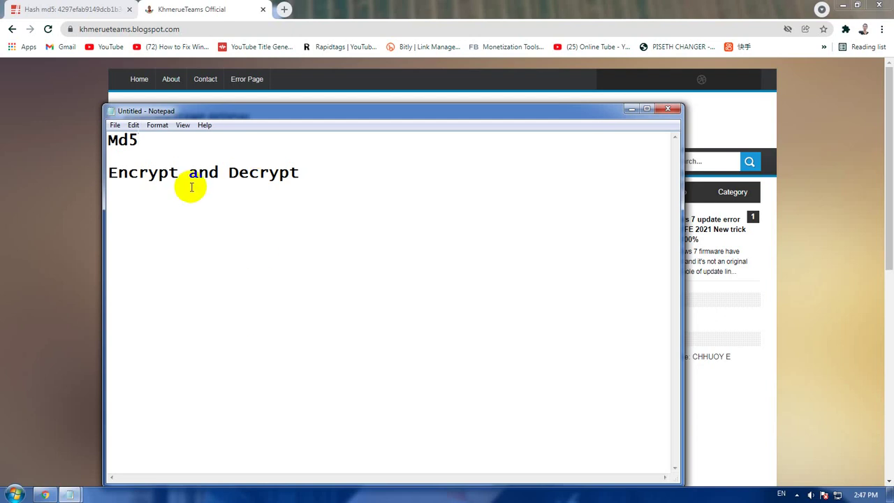
pyautogui.moveTo(180, 175); pyautogui.dragTo(110, 179)
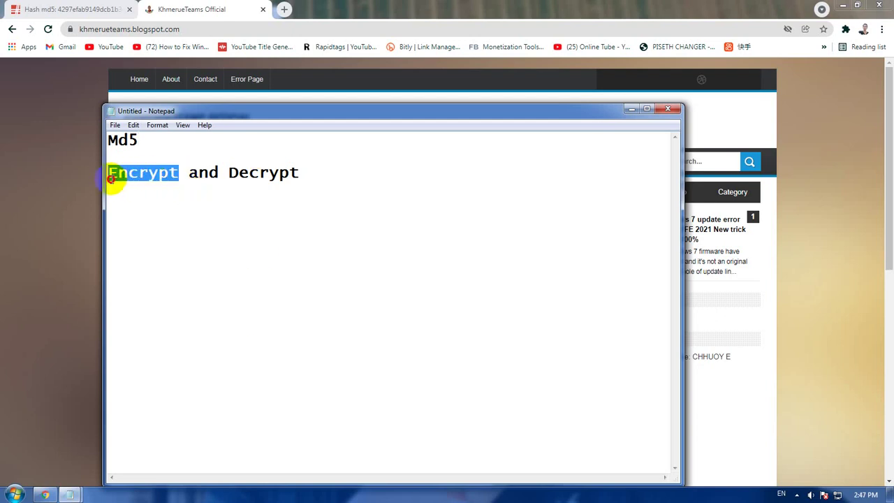
pyautogui.click(165, 188)
pyautogui.click(100, 188)
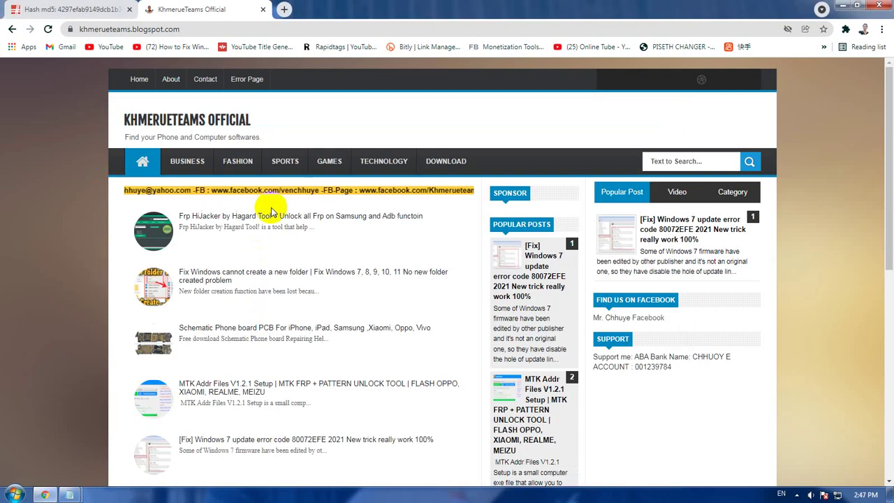
pyautogui.moveTo(70, 494)
pyautogui.click(188, 436)
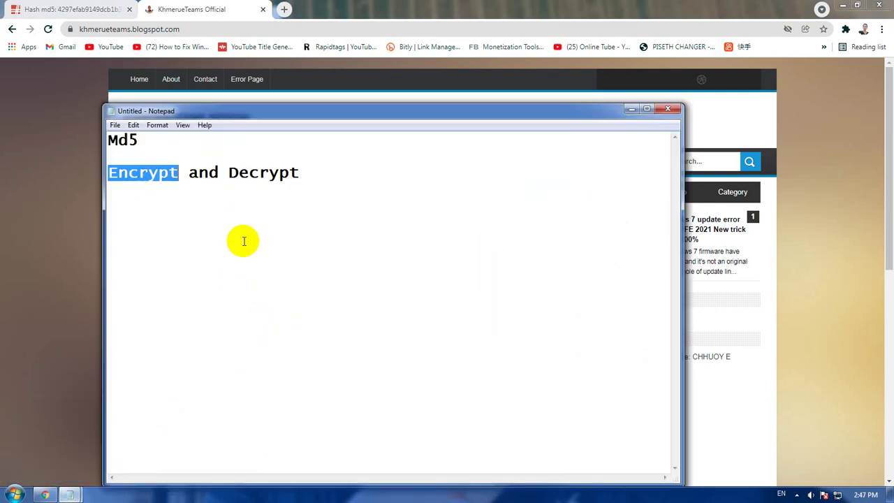
pyautogui.click(179, 175)
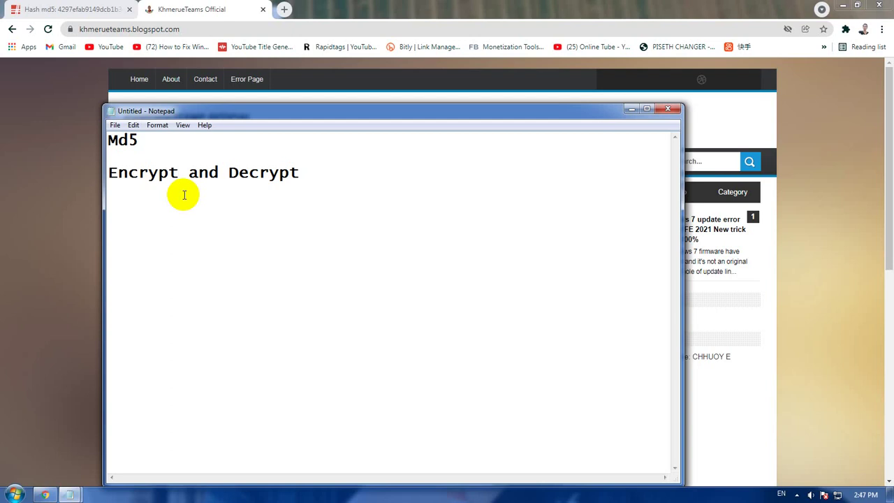
pyautogui.click(329, 176)
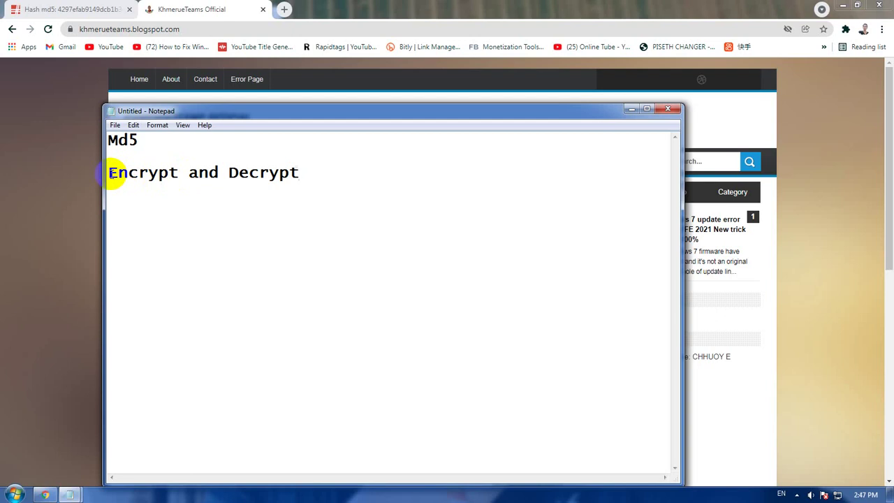
# Select and deselect 'Encrypt' and 'Md5' in the Notepad notes without changing them.
pyautogui.moveTo(110, 173); pyautogui.dragTo(324, 177)
pyautogui.click(179, 172)
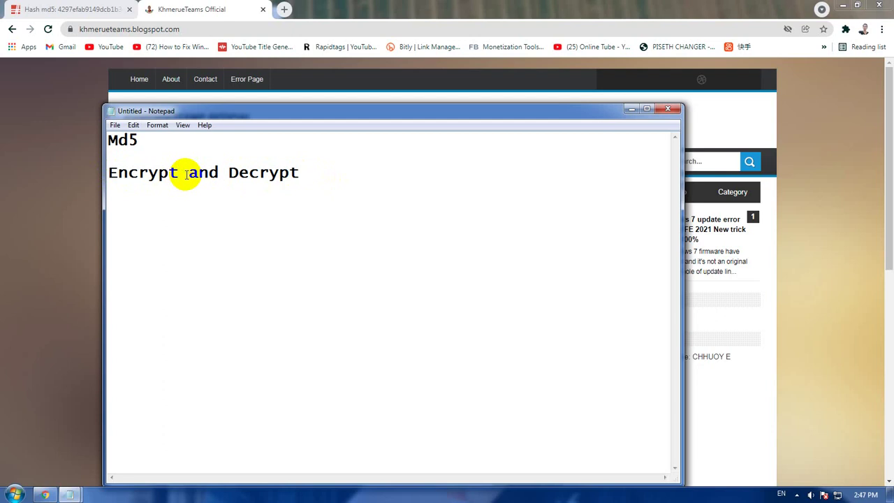
pyautogui.moveTo(186, 175); pyautogui.dragTo(72, 175)
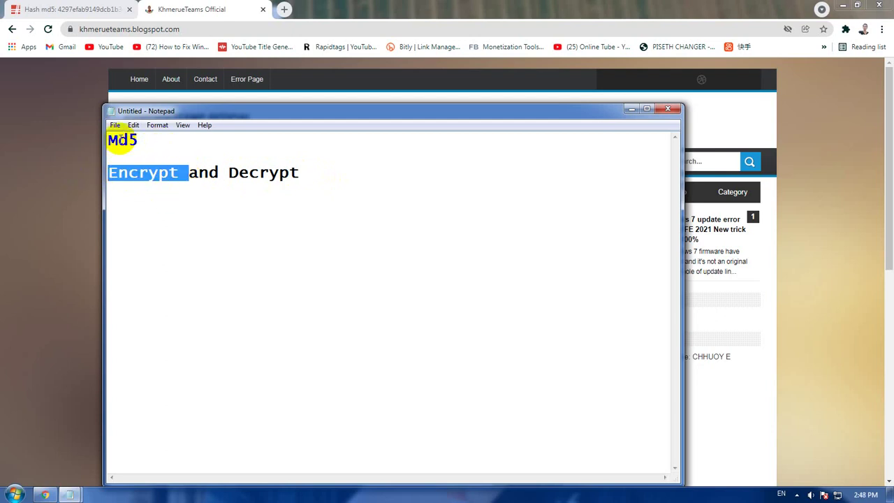
pyautogui.click(116, 139)
pyautogui.click(140, 142)
pyautogui.moveTo(114, 139); pyautogui.dragTo(107, 139)
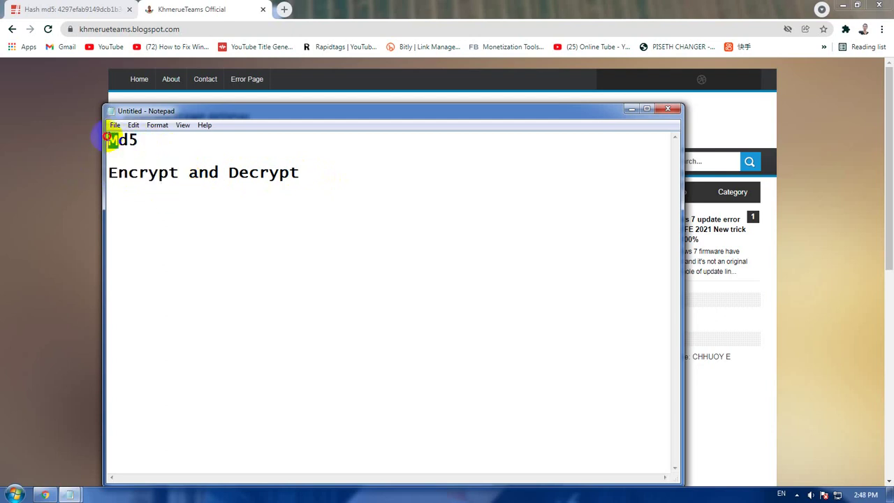
# Select 'Decrypt' and 'Md5' again, then bring up the md5hashing.net hash result tab.
pyautogui.moveTo(225, 172); pyautogui.dragTo(314, 172)
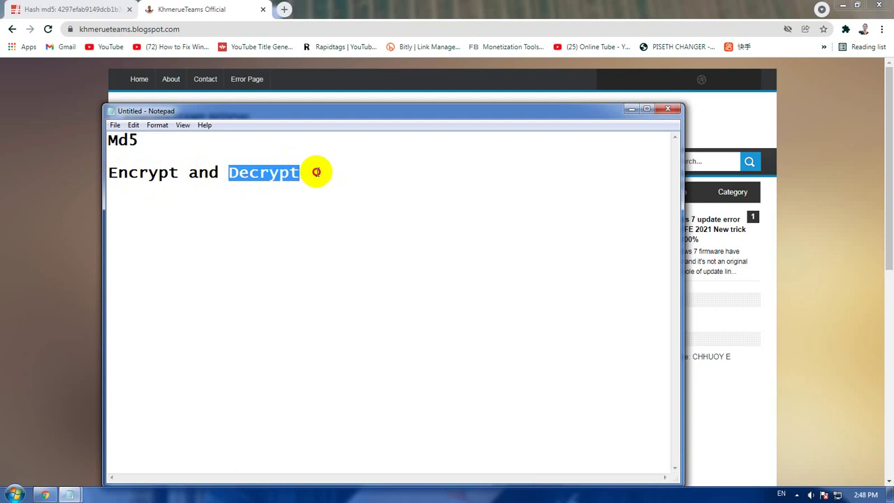
pyautogui.click(300, 174)
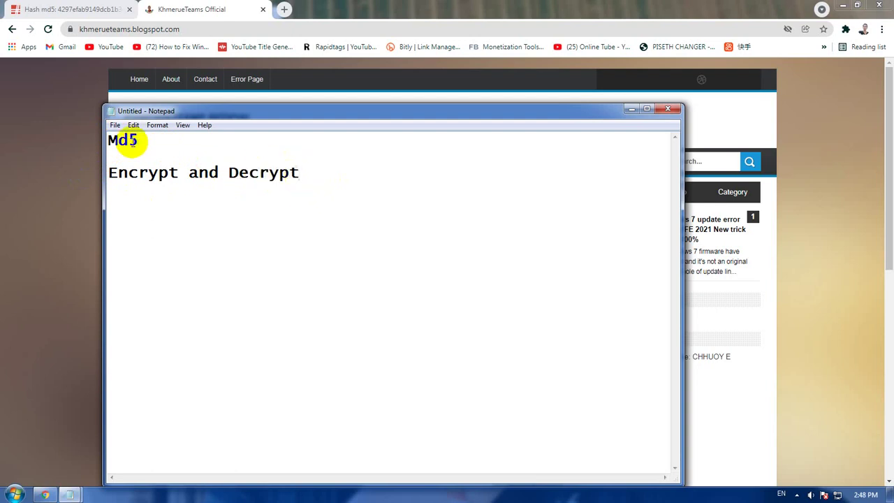
pyautogui.moveTo(108, 139); pyautogui.dragTo(139, 140)
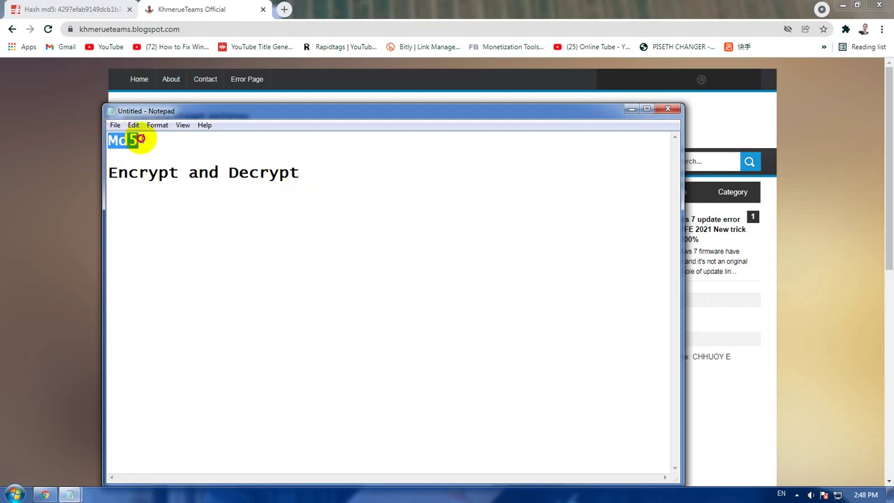
pyautogui.click(125, 141)
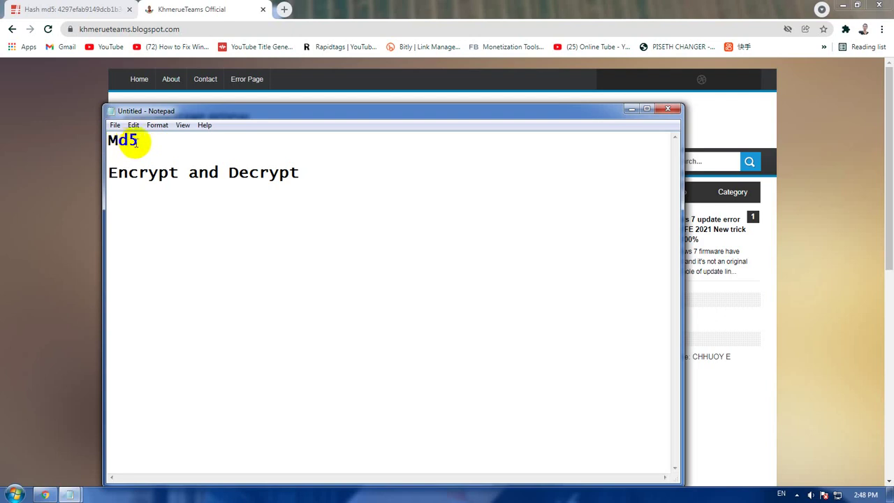
pyautogui.click(164, 140)
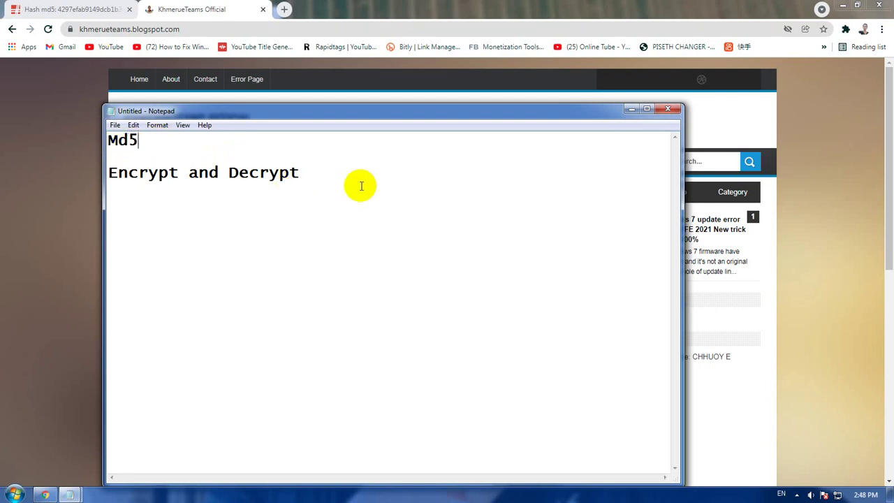
pyautogui.click(24, 9)
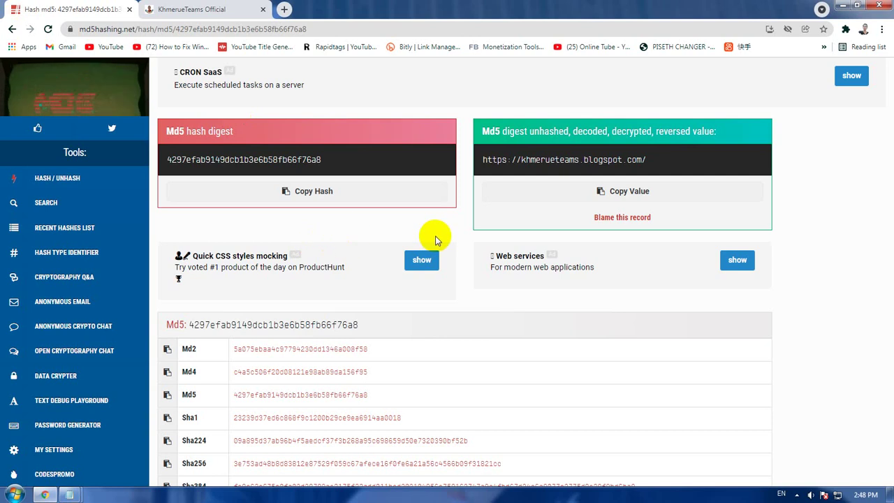
# Copy the MD5 hash 4297efab9149dcb1b3e6b58fb66f76a8 and briefly highlight its text on the result page.
pyautogui.scroll(-2, 435, 240)
pyautogui.scroll(2, 436, 239)
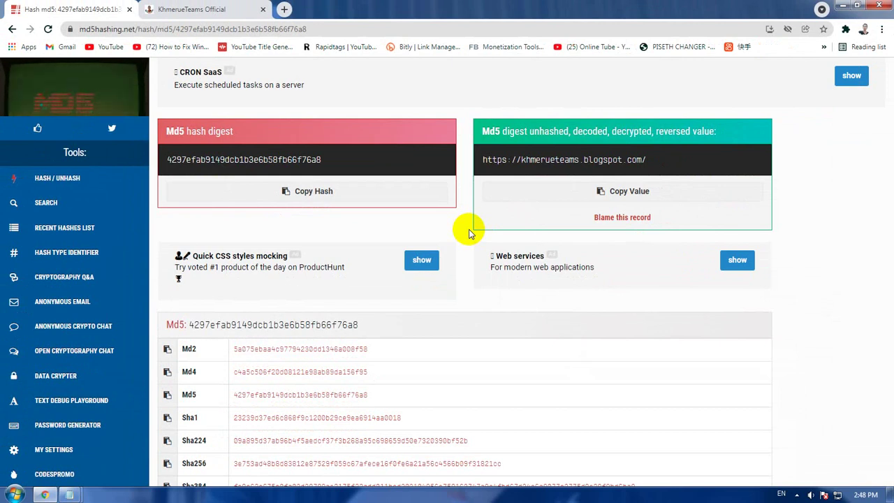
pyautogui.scroll(-2, 469, 230)
pyautogui.scroll(2, 471, 232)
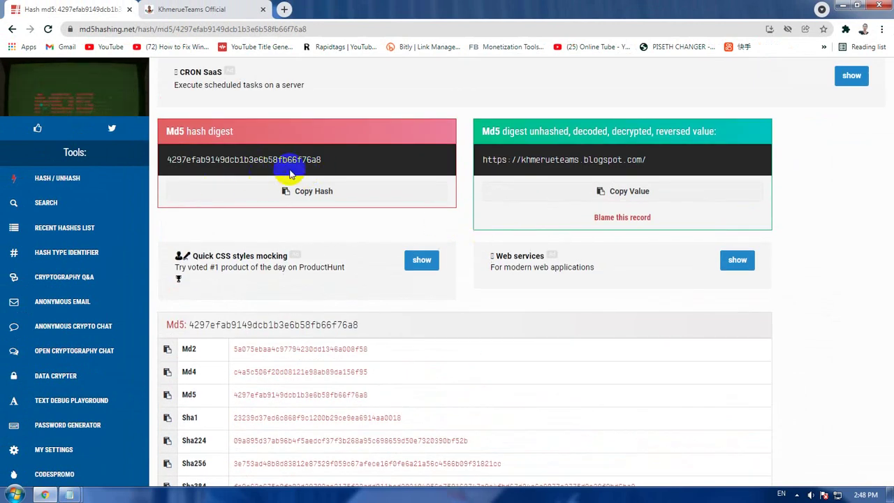
pyautogui.click(310, 193)
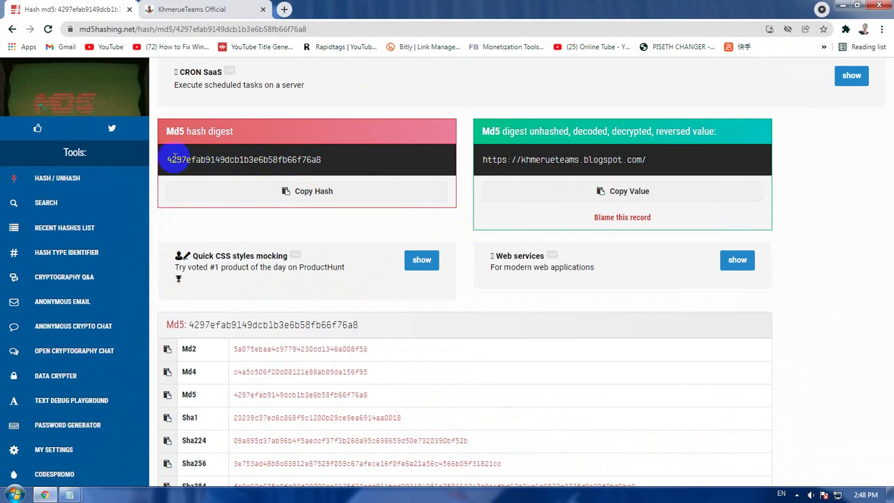
pyautogui.moveTo(166, 160); pyautogui.dragTo(359, 162)
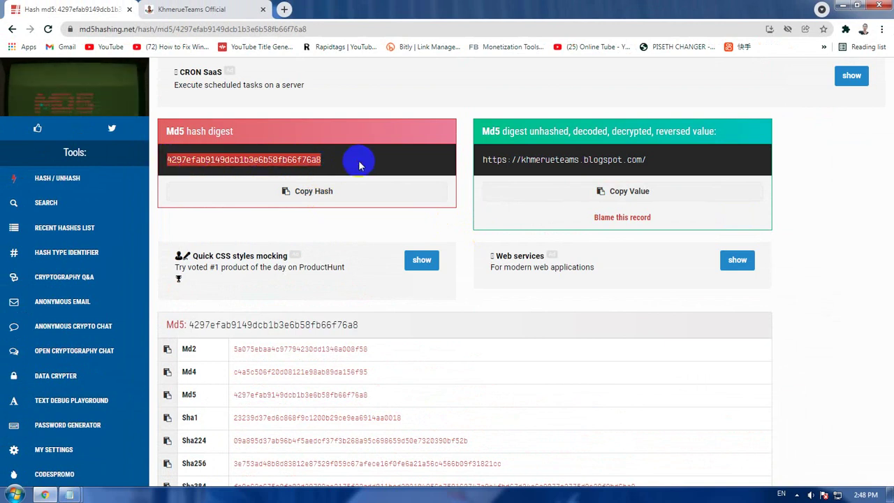
pyautogui.click(396, 228)
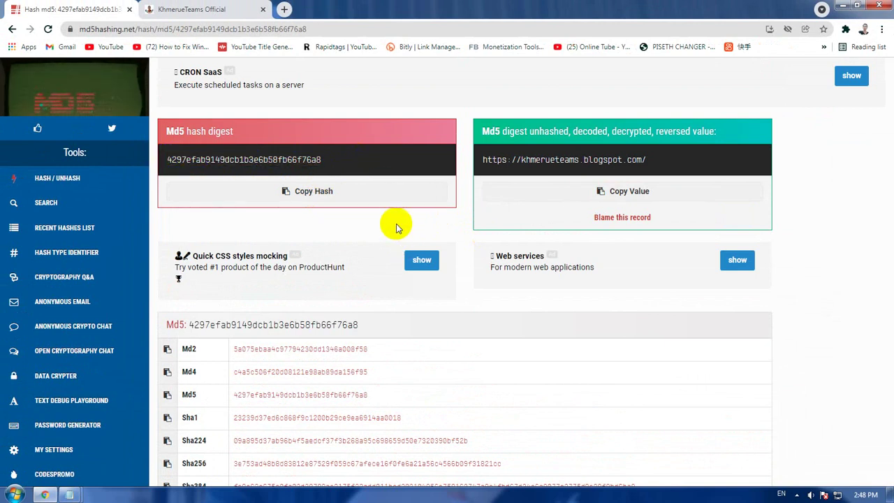
pyautogui.scroll(-2, 301, 238)
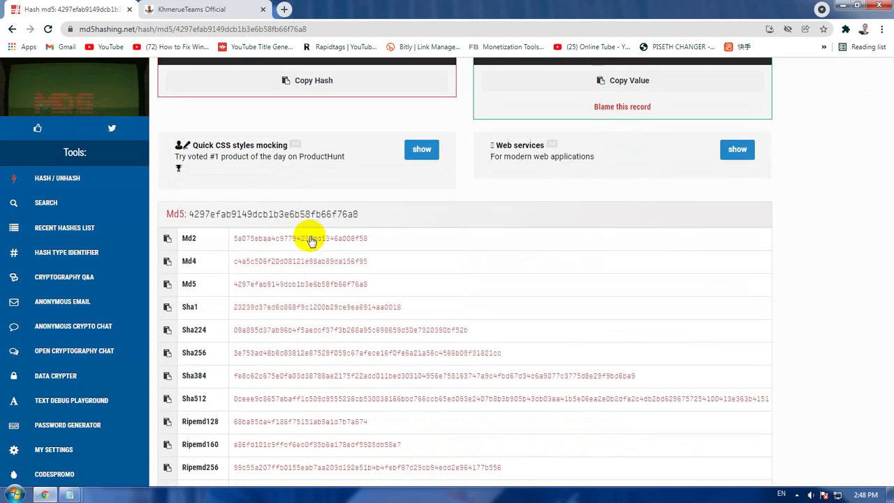
pyautogui.scroll(2, 296, 232)
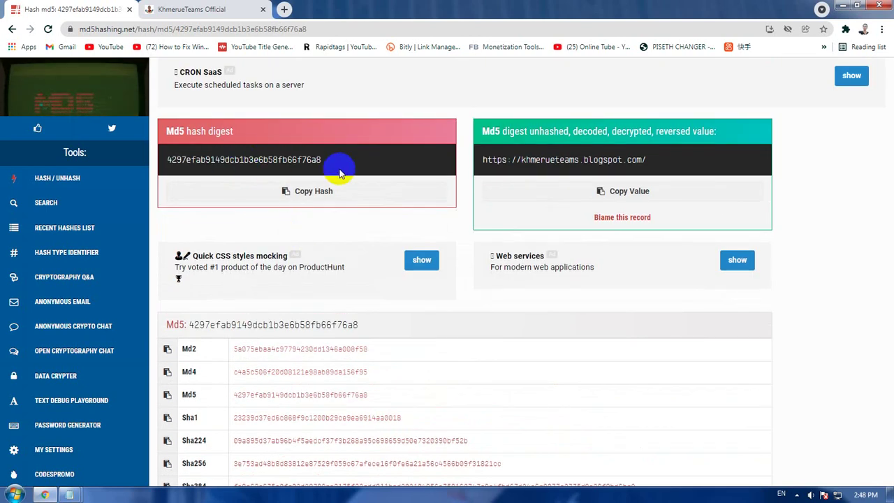
pyautogui.scroll(-1, 363, 230)
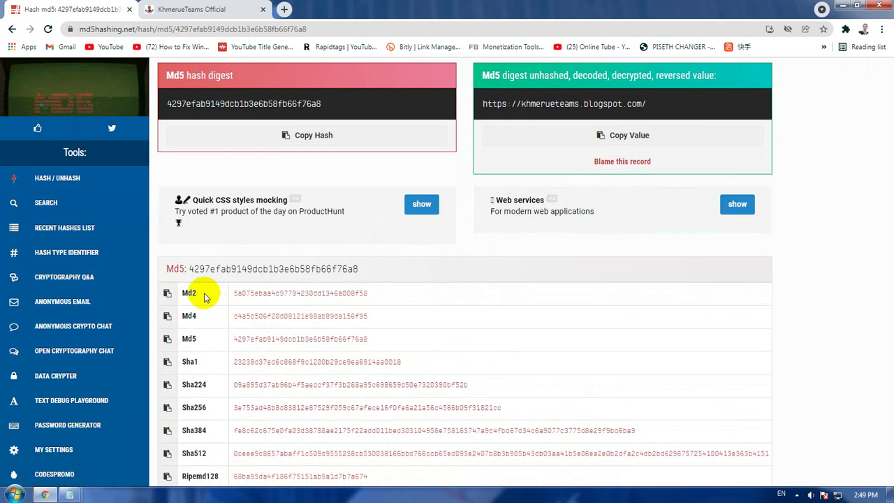
pyautogui.scroll(-1, 489, 335)
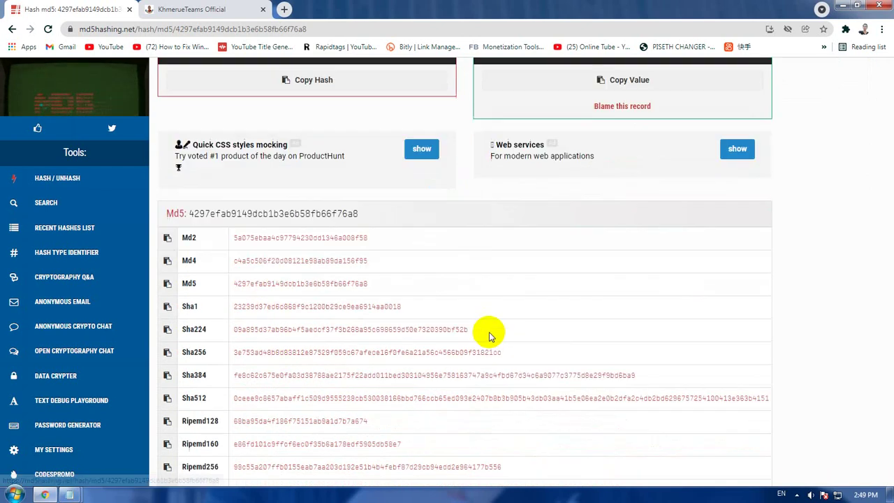
pyautogui.scroll(-1, 490, 335)
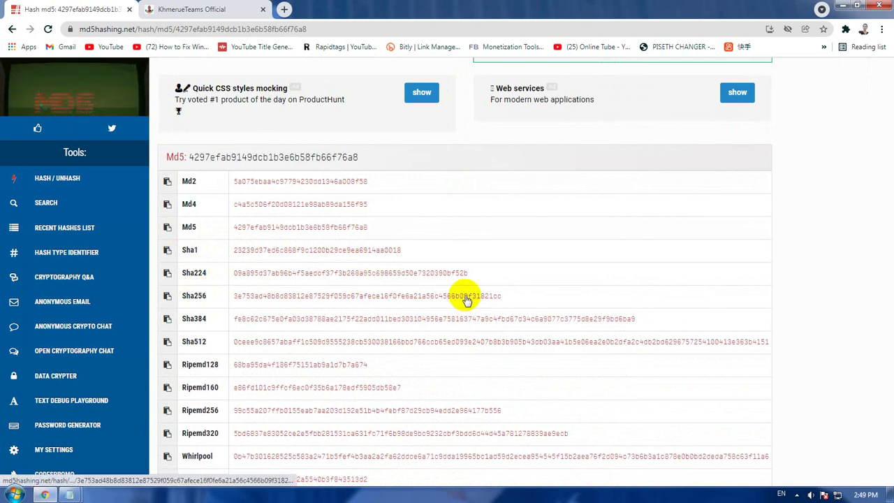
pyautogui.scroll(-4, 559, 336)
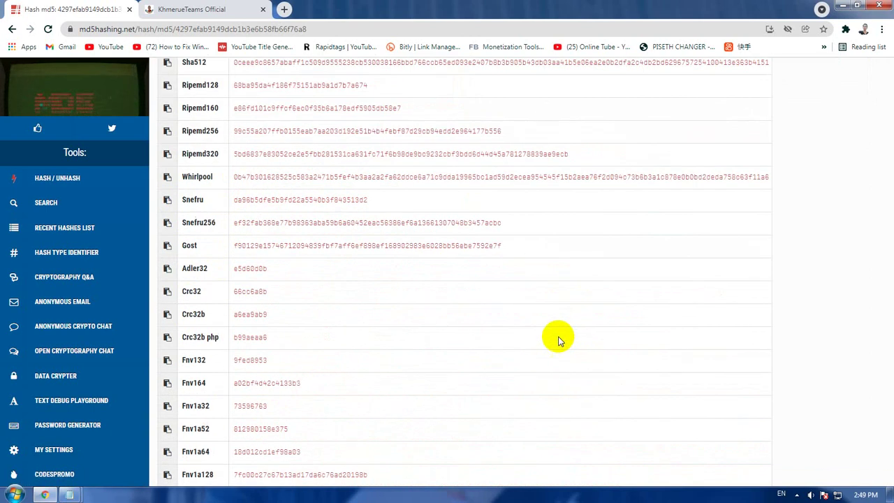
pyautogui.scroll(-3, 397, 297)
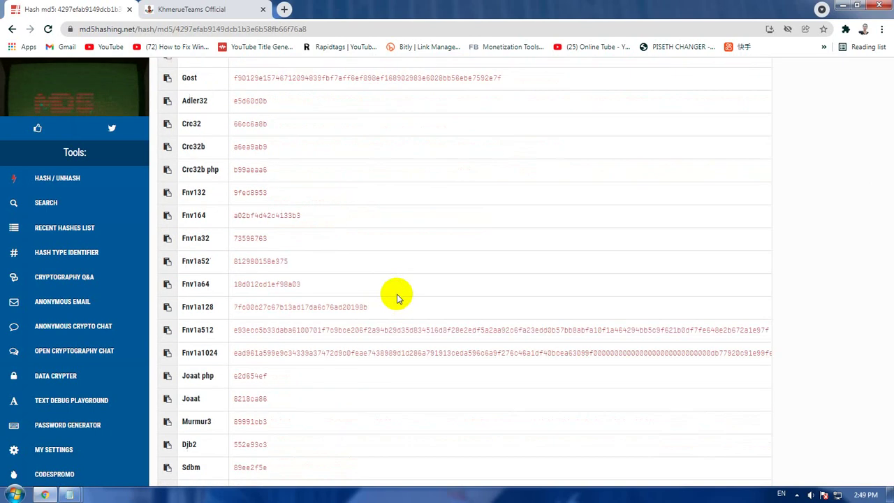
pyautogui.scroll(-1, 396, 299)
pyautogui.scroll(-2, 397, 297)
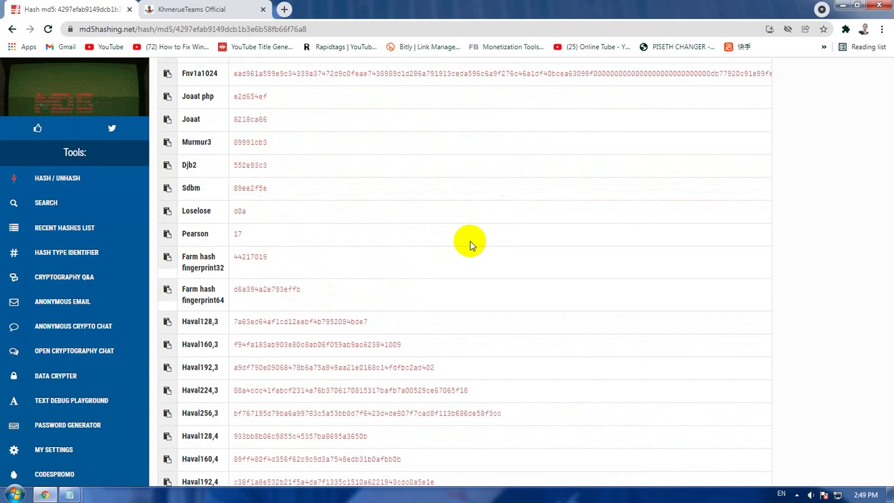
pyautogui.scroll(-6, 377, 329)
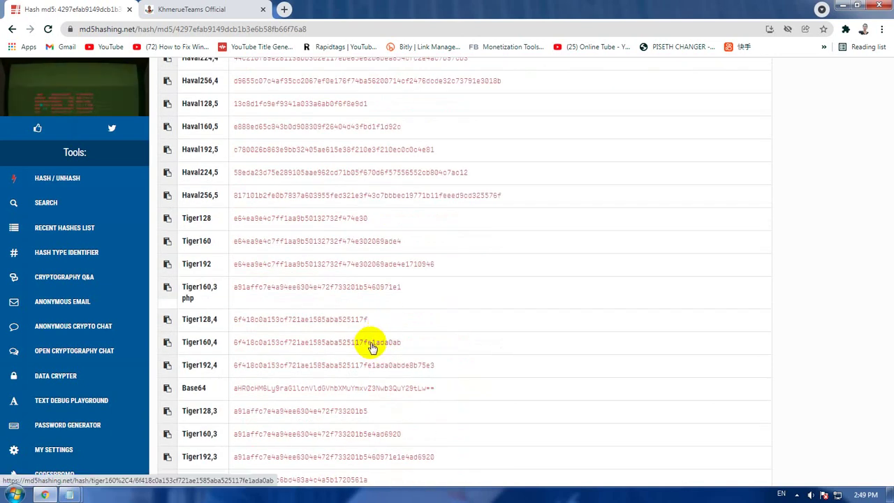
# Open a new Chrome tab and bring the Hash Notepad notes forward.
pyautogui.click(285, 10)
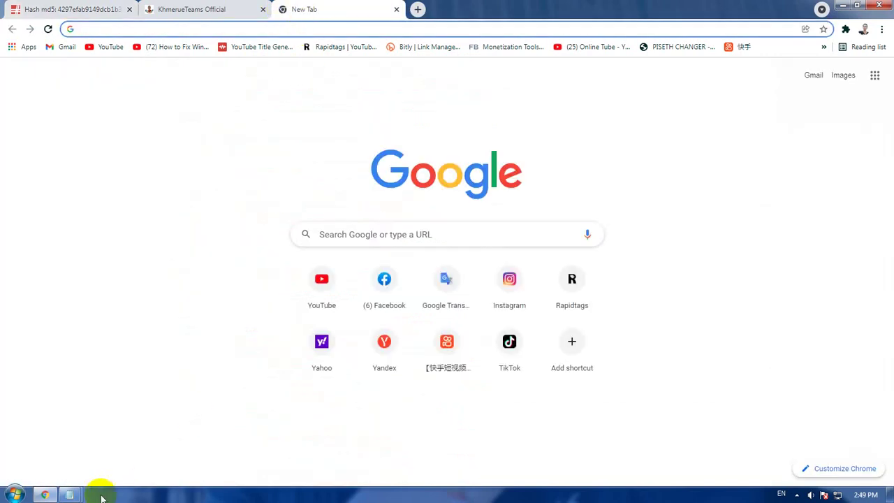
pyautogui.moveTo(70, 494)
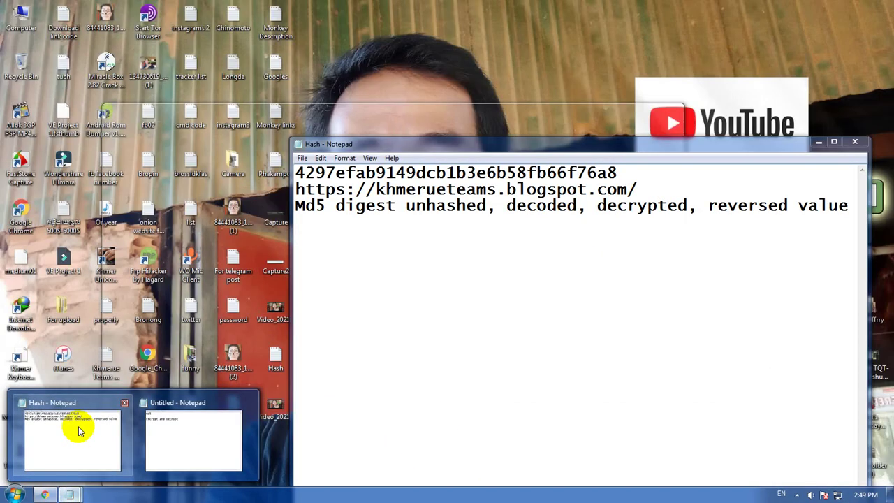
pyautogui.click(78, 431)
# Copy the hash on the first line of the Hash notes and return to the new tab.
pyautogui.moveTo(644, 174); pyautogui.dragTo(260, 160)
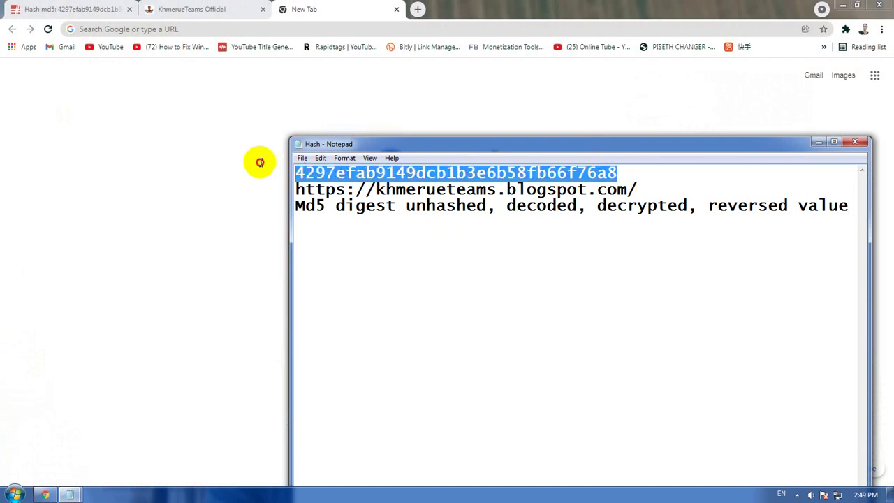
pyautogui.rightClick(402, 173)
pyautogui.click(434, 204)
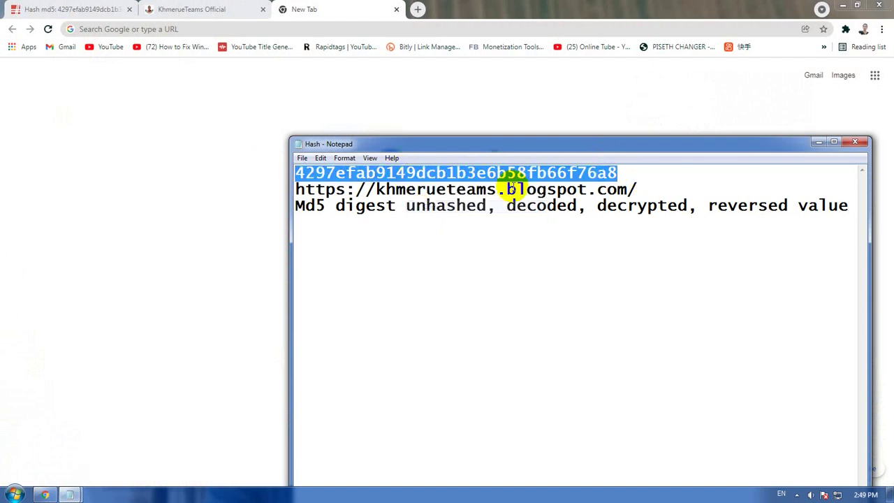
pyautogui.click(248, 272)
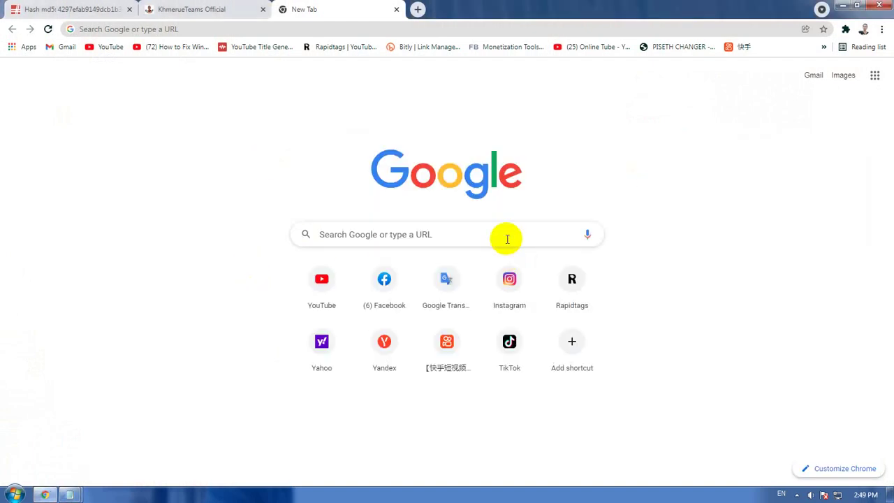
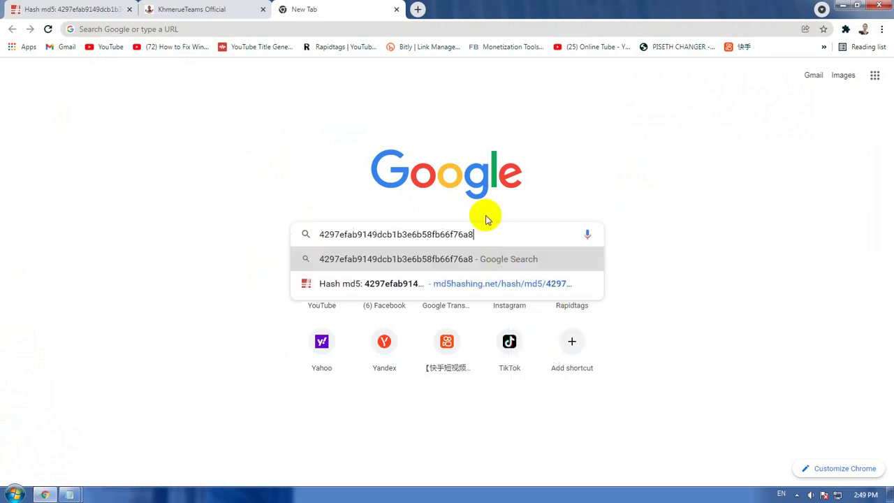
# Search Google for the hash 4297efab9149dcb1b3e6b58fb66f76a8 using Paste and search in the address bar.
pyautogui.press('Return')
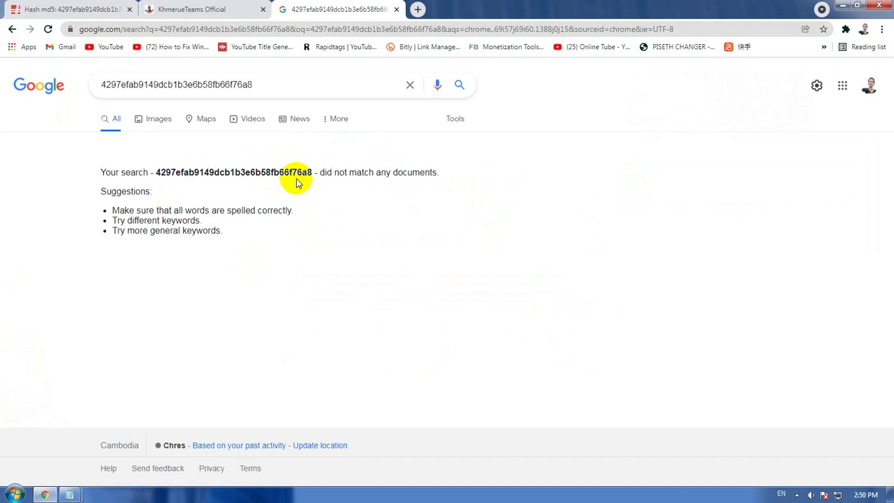
pyautogui.click(437, 28)
pyautogui.rightClick(440, 29)
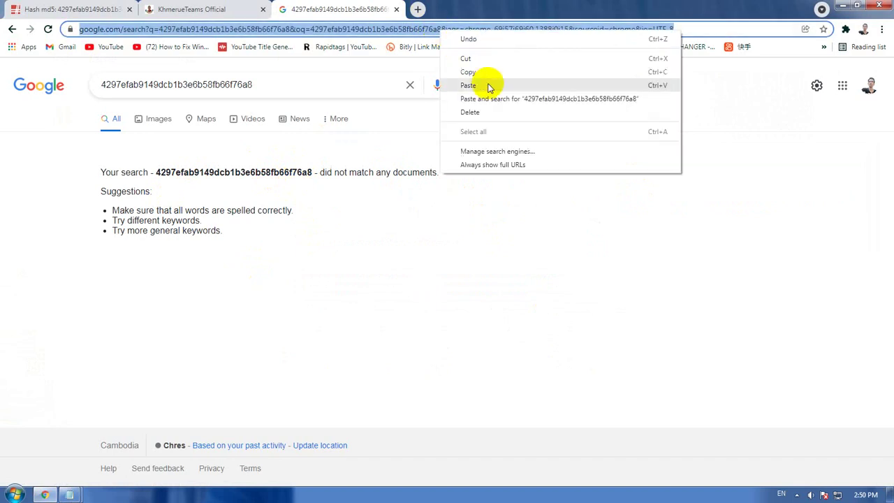
pyautogui.click(492, 99)
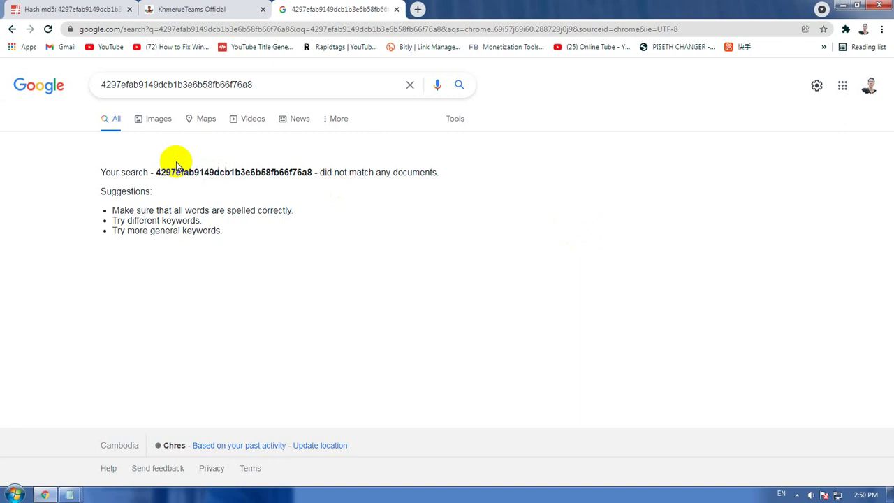
# Select the bold hash in Google's no-match message.
pyautogui.moveTo(167, 177); pyautogui.dragTo(311, 172)
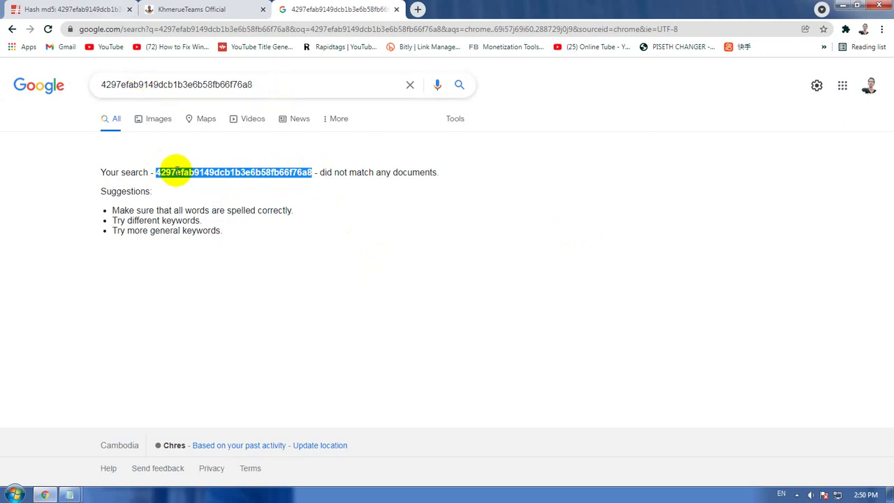
pyautogui.click(271, 175)
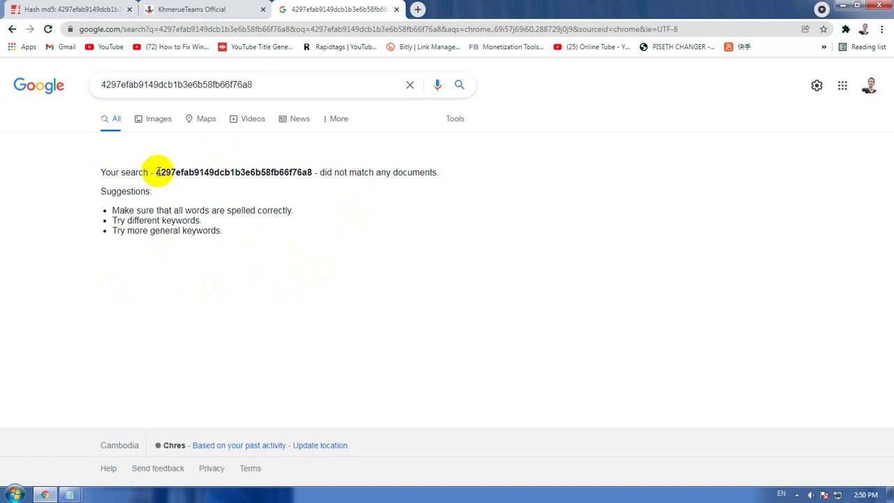
pyautogui.moveTo(158, 172); pyautogui.dragTo(309, 172)
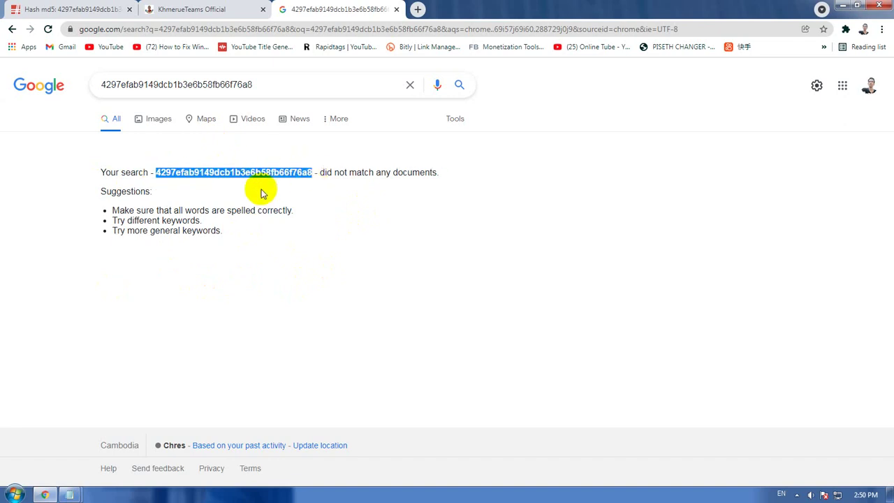
pyautogui.click(312, 208)
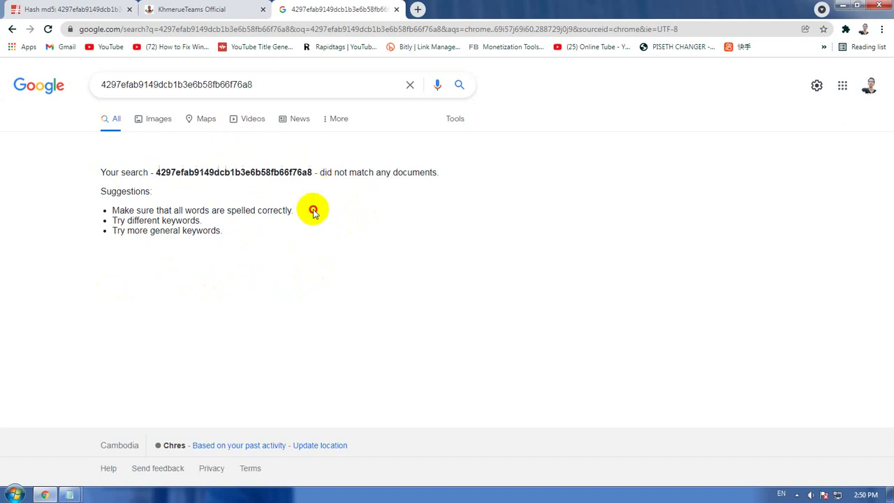
pyautogui.click(30, 7)
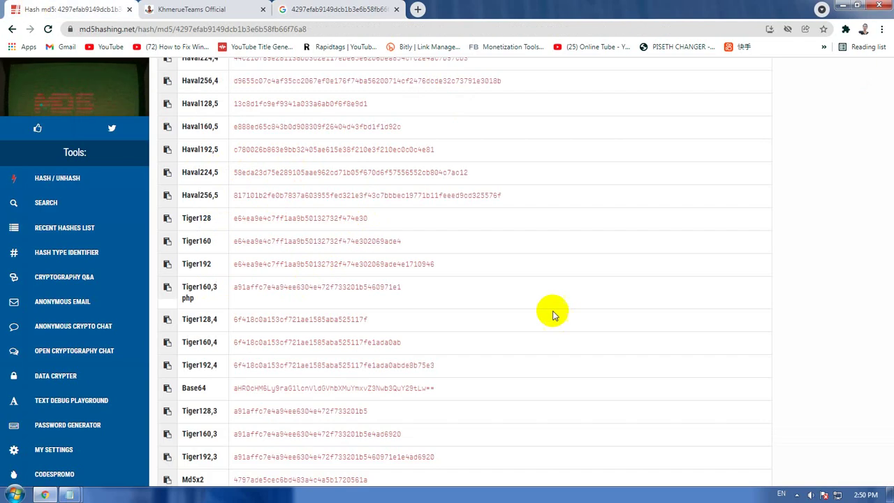
pyautogui.scroll(9, 544, 304)
pyautogui.scroll(10, 552, 299)
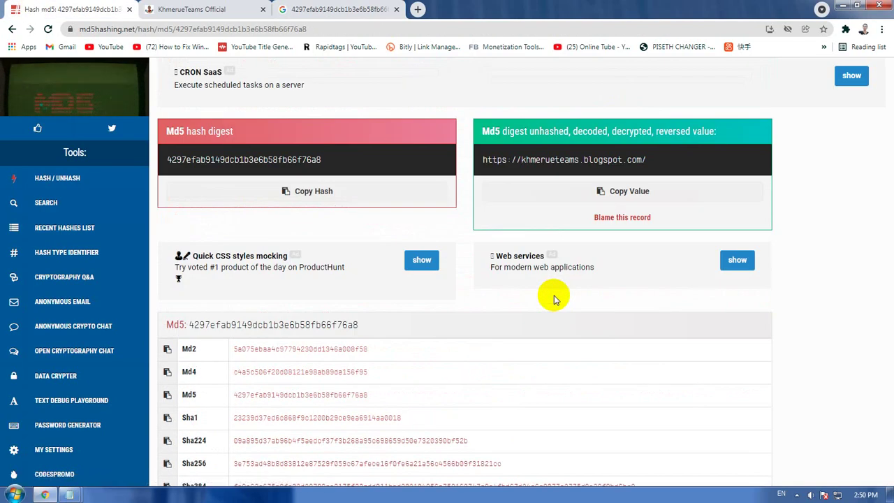
pyautogui.click(612, 194)
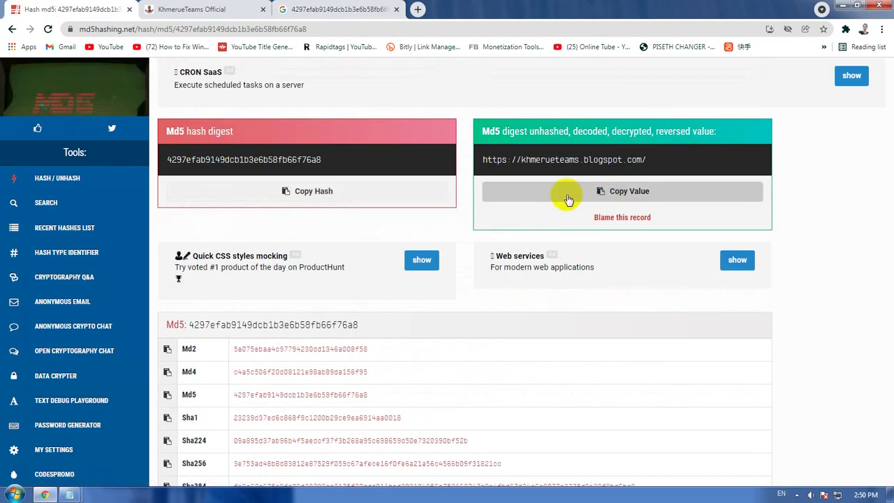
# Select the /hash/md5/ path at the end of the md5hashing.net address.
pyautogui.click(240, 9)
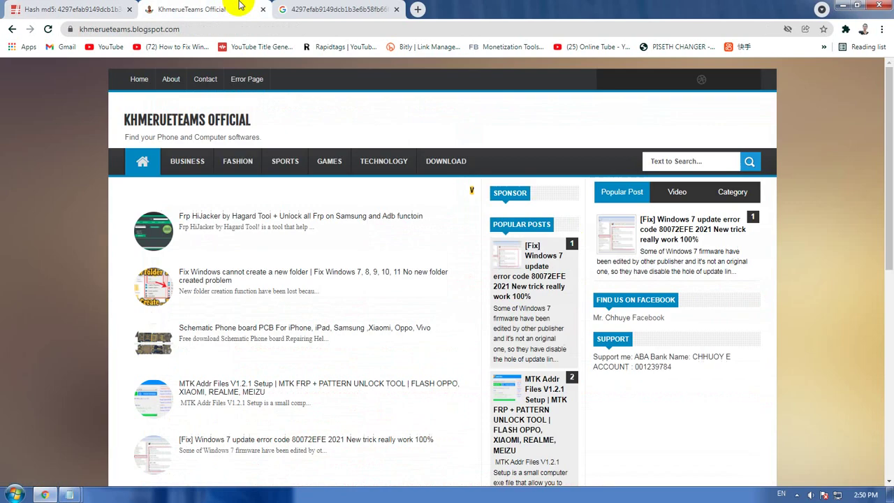
pyautogui.click(310, 9)
pyautogui.click(83, 9)
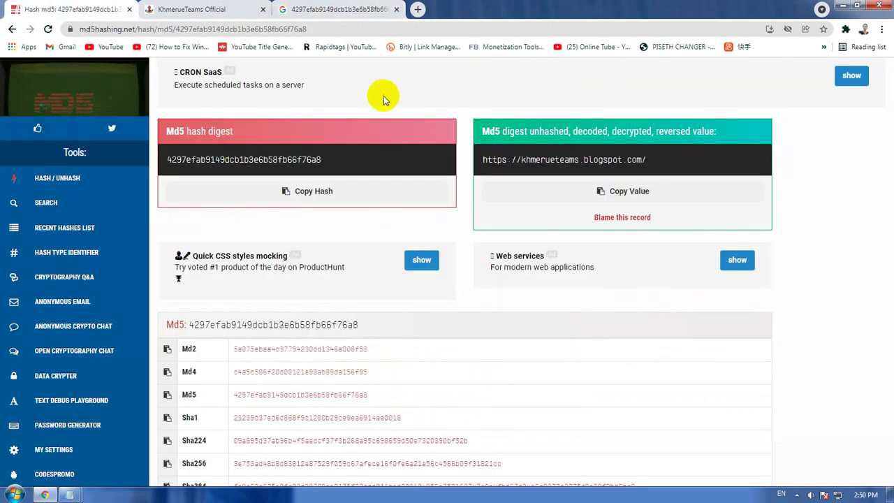
pyautogui.moveTo(140, 31); pyautogui.dragTo(369, 44)
# Load the md5hashing.net home page, focus its Text field, then go back to the Google results.
pyautogui.press('BackSpace')
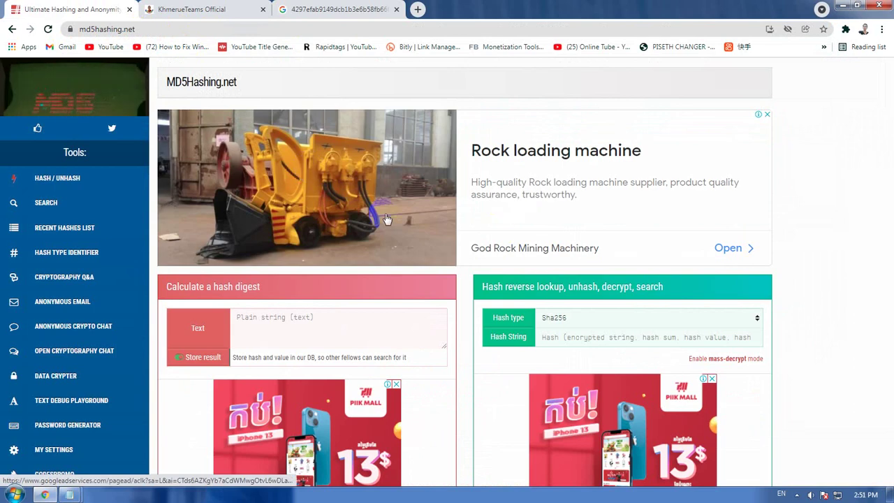
pyautogui.scroll(-2, 388, 219)
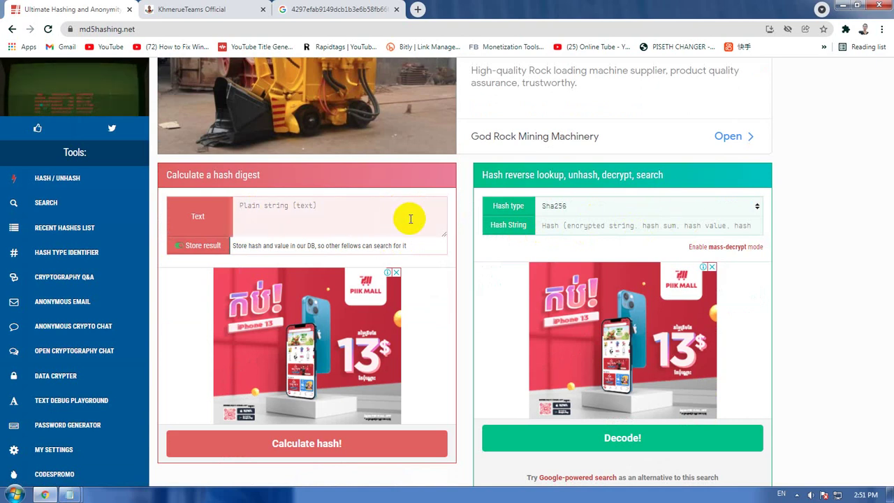
pyautogui.click(336, 210)
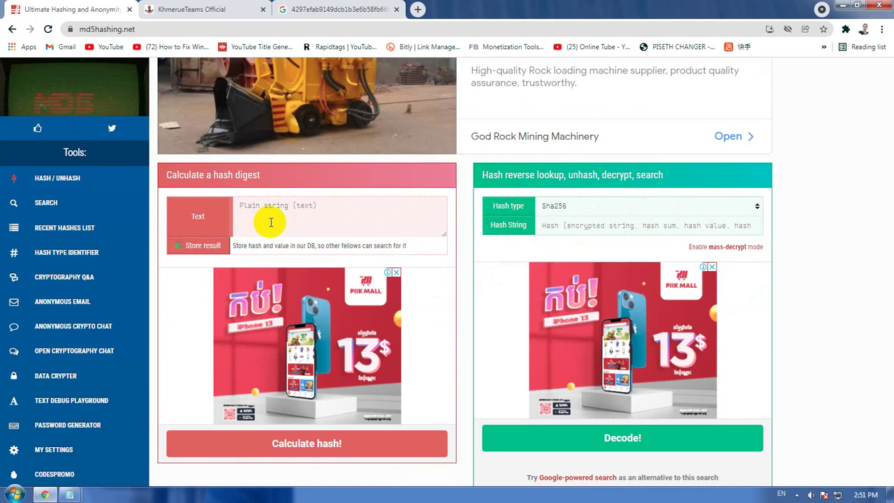
pyautogui.click(325, 210)
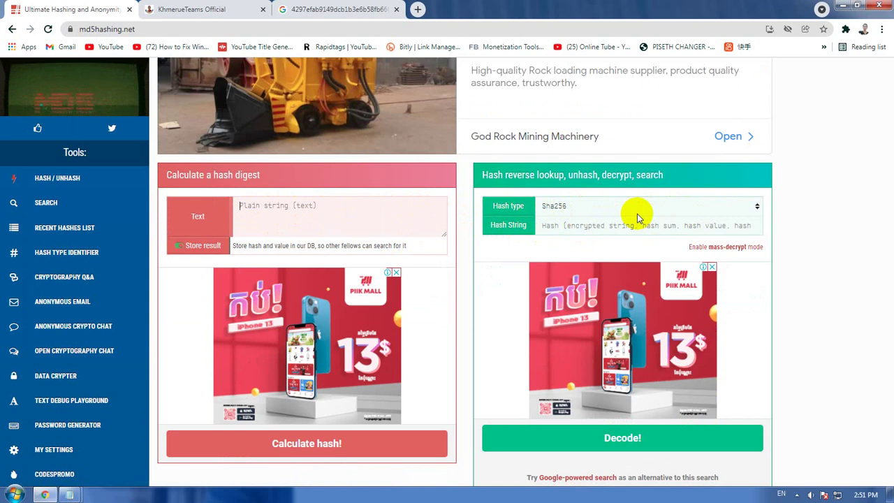
pyautogui.click(351, 7)
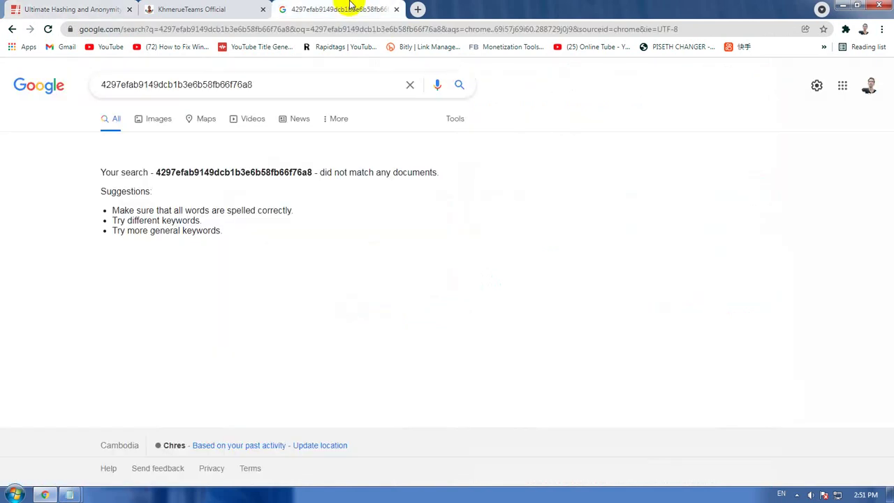
# Open a new tab and copy the phrase 'Md5 digest unhashed' from the Hash note in Notepad.
pyautogui.click(418, 9)
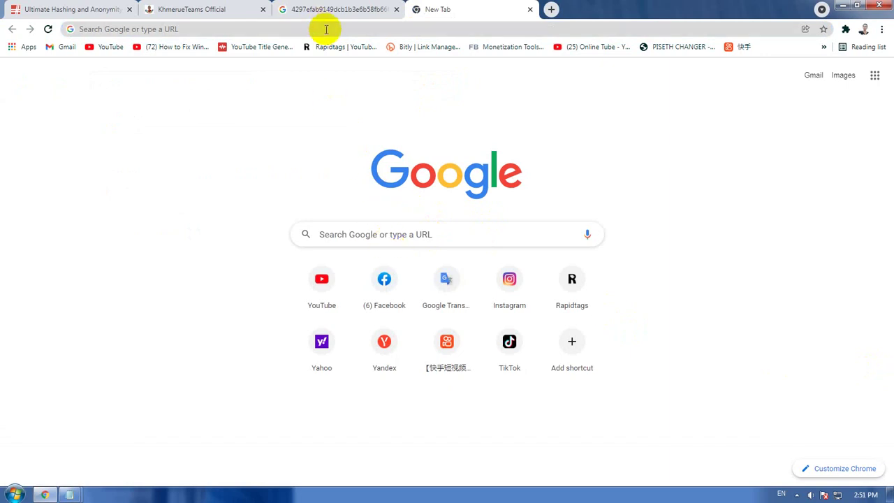
pyautogui.moveTo(69, 495)
pyautogui.moveTo(78, 458)
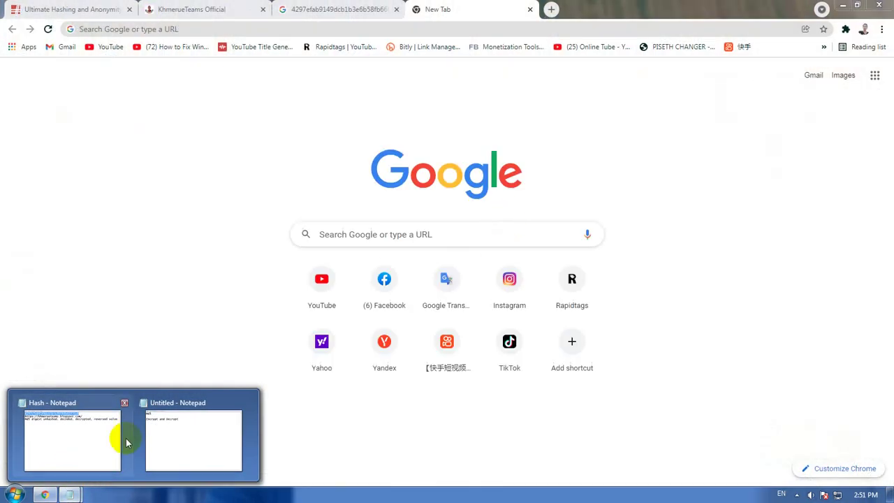
pyautogui.click(75, 451)
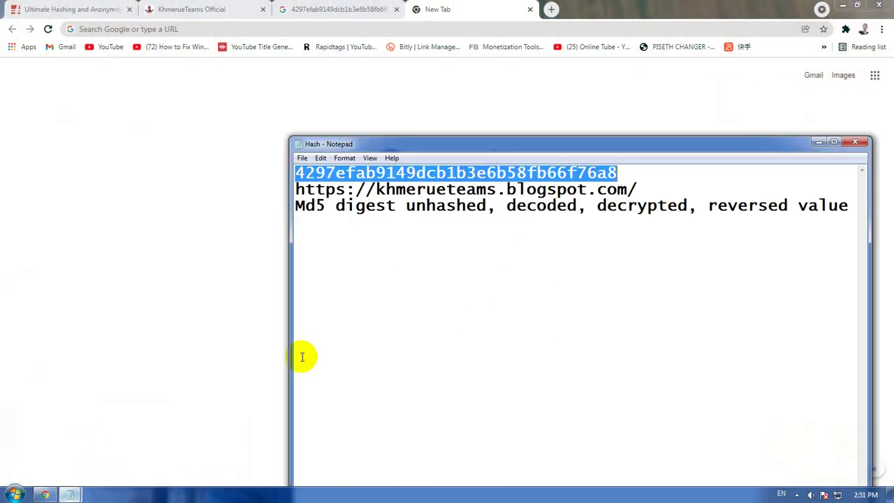
pyautogui.click(568, 188)
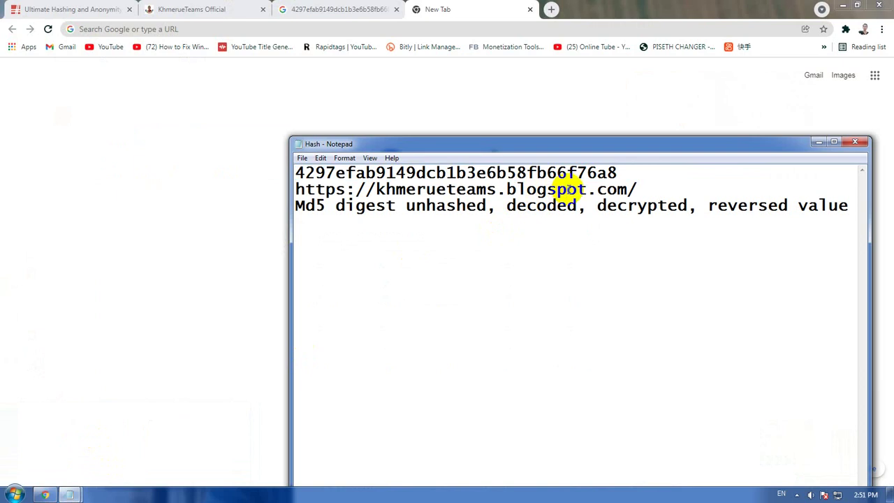
pyautogui.moveTo(486, 205); pyautogui.dragTo(239, 212)
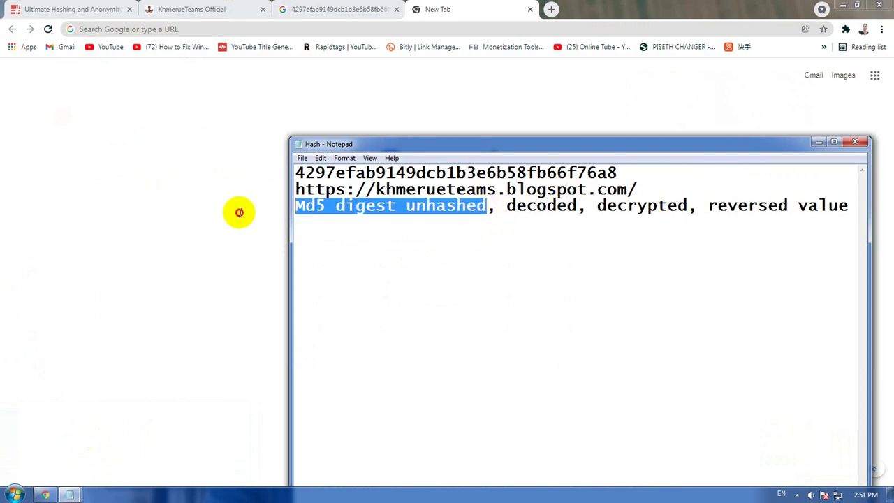
pyautogui.rightClick(395, 204)
pyautogui.click(426, 244)
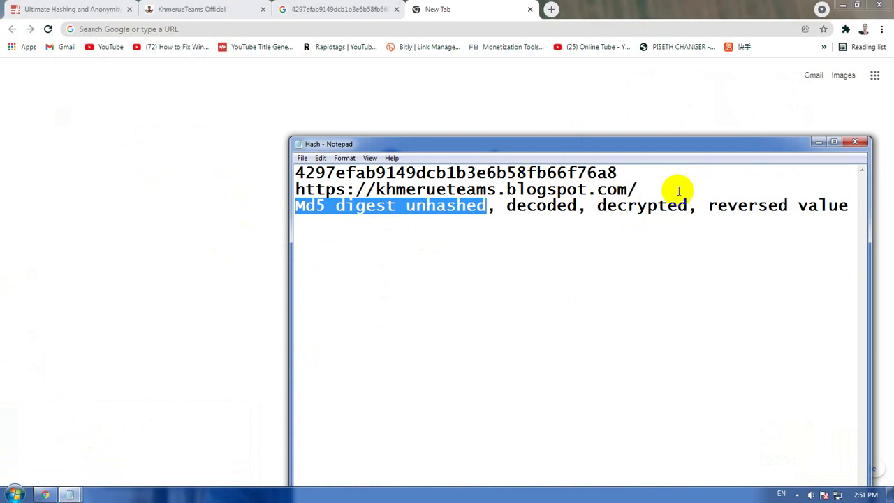
# Recopy 'Md5 digest unhashed' from the note and bring Chrome back to the front.
pyautogui.moveTo(661, 190); pyautogui.dragTo(220, 193)
pyautogui.moveTo(486, 205); pyautogui.dragTo(297, 207)
pyautogui.rightClick(381, 207)
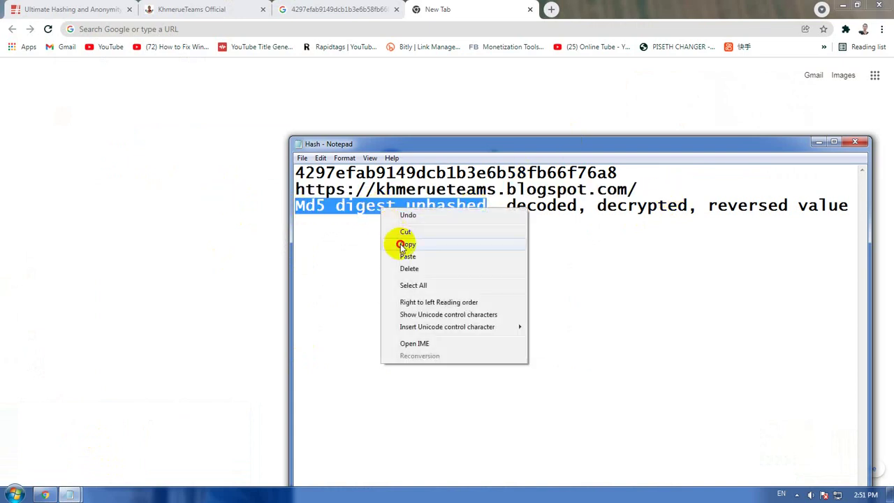
pyautogui.click(399, 235)
pyautogui.click(251, 241)
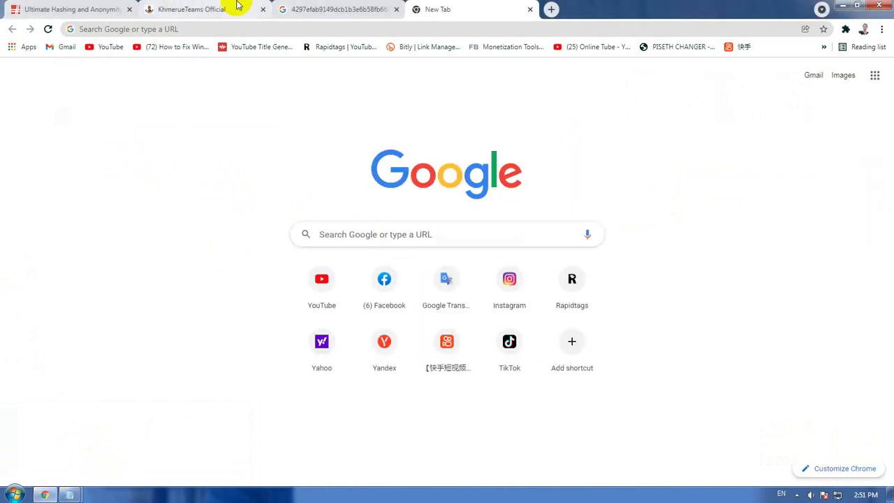
# Paste 'Md5 digest unhashed' into the md5hashing.net Text box and calculate its hash.
pyautogui.click(25, 7)
pyautogui.rightClick(307, 209)
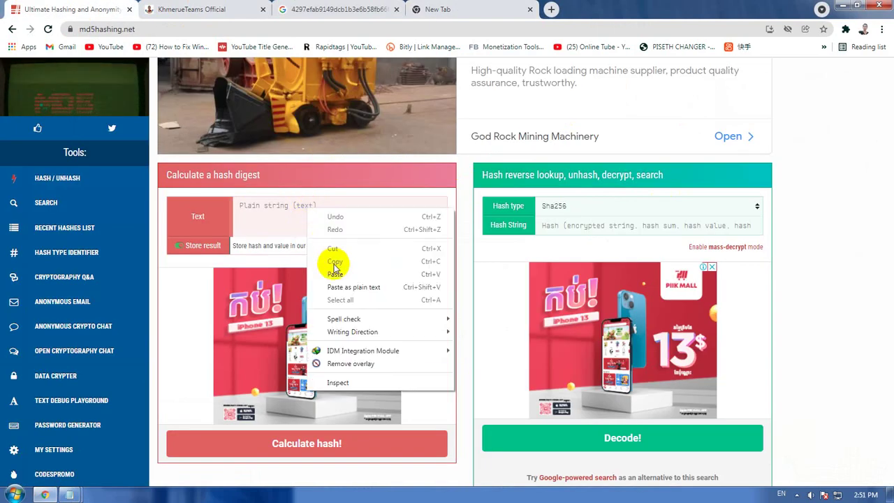
pyautogui.click(334, 266)
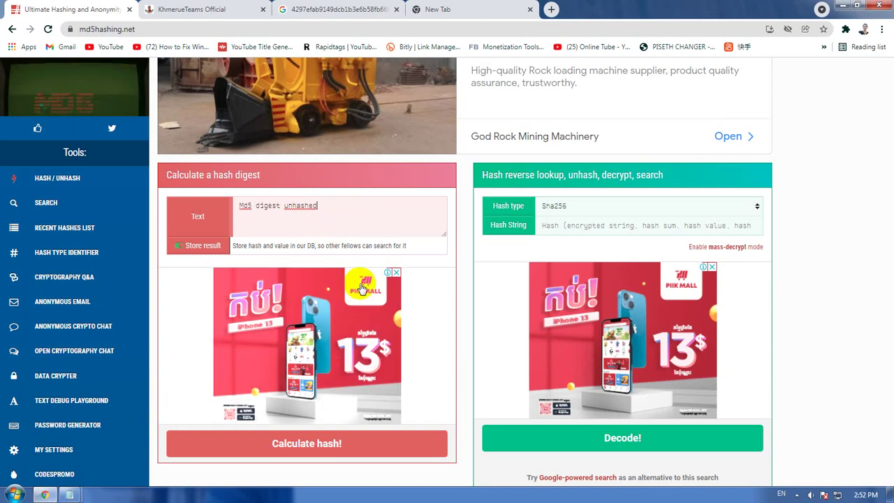
pyautogui.click(323, 443)
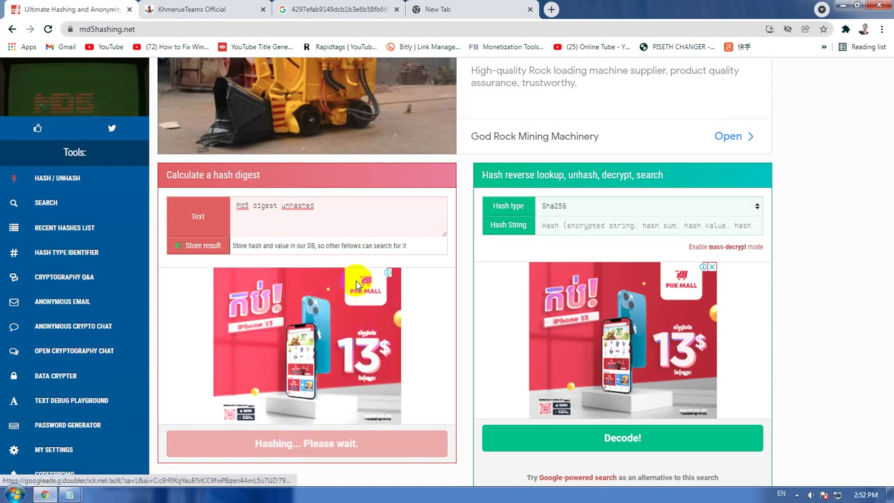
pyautogui.scroll(-2, 360, 287)
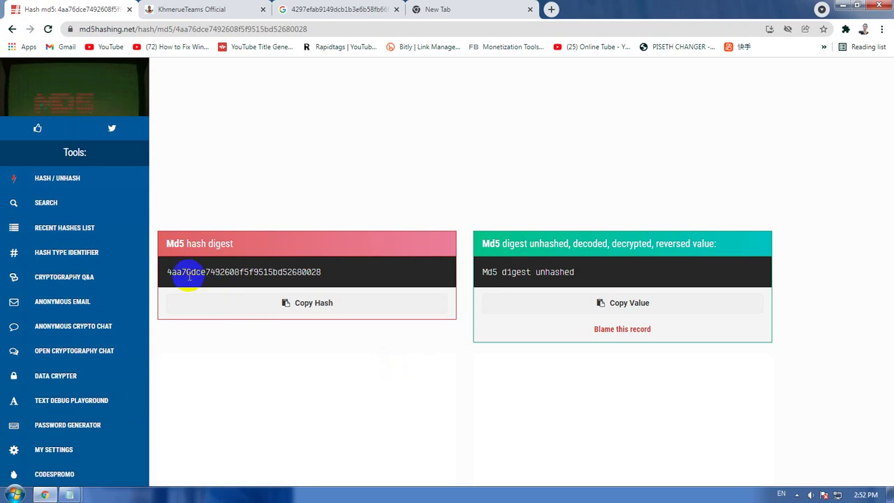
# Copy the Md5 hash 4aa76dce7492608f5f9515bd52680028 and select the page address.
pyautogui.moveTo(167, 273); pyautogui.dragTo(324, 276)
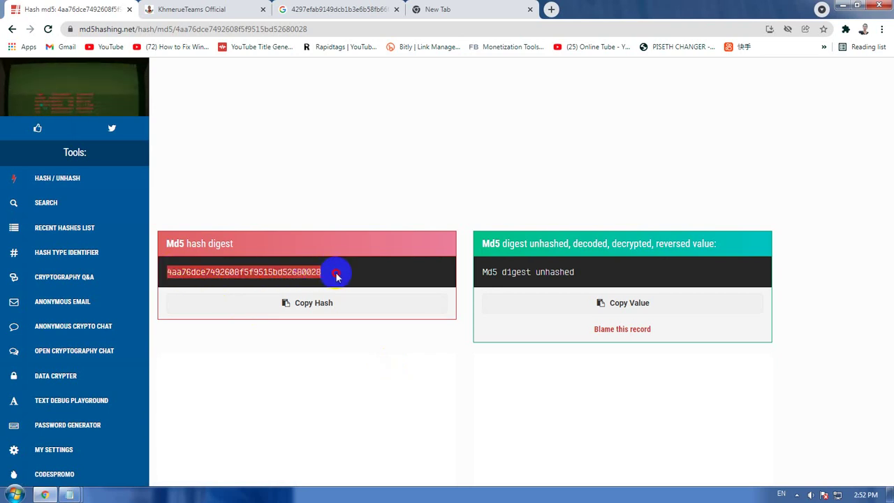
pyautogui.click(325, 307)
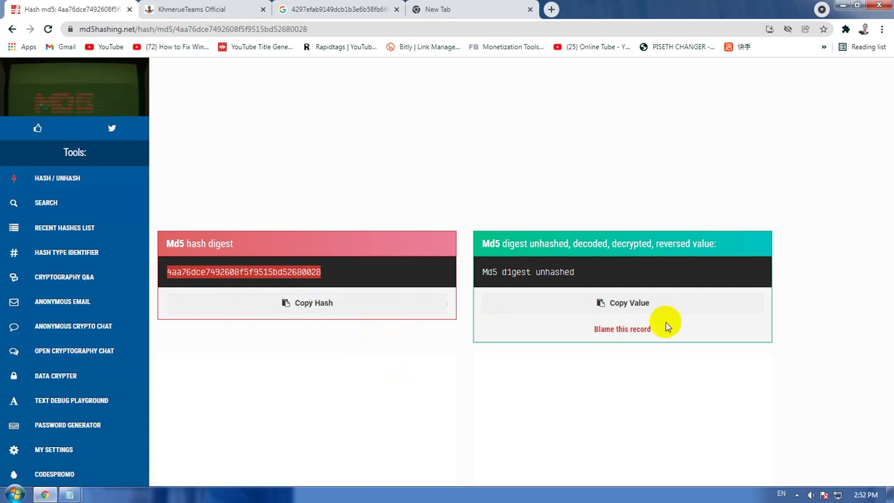
pyautogui.moveTo(482, 272); pyautogui.dragTo(589, 277)
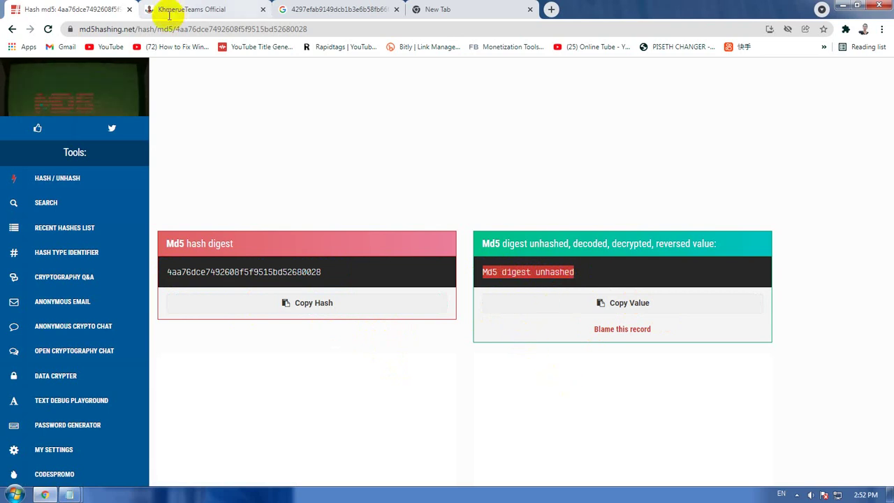
pyautogui.click(139, 29)
pyautogui.moveTo(140, 29); pyautogui.dragTo(476, 28)
# Return to the md5hashing.net home page, paste 4aa76dce7492608f5f9515bd52680028 into Hash String, and choose Md5.
pyautogui.press('BackSpace')
pyautogui.press('BackSpace')
pyautogui.press('BackSpace')
pyautogui.press('BackSpace')
pyautogui.press('BackSpace')
pyautogui.press('BackSpace')
pyautogui.press('BackSpace')
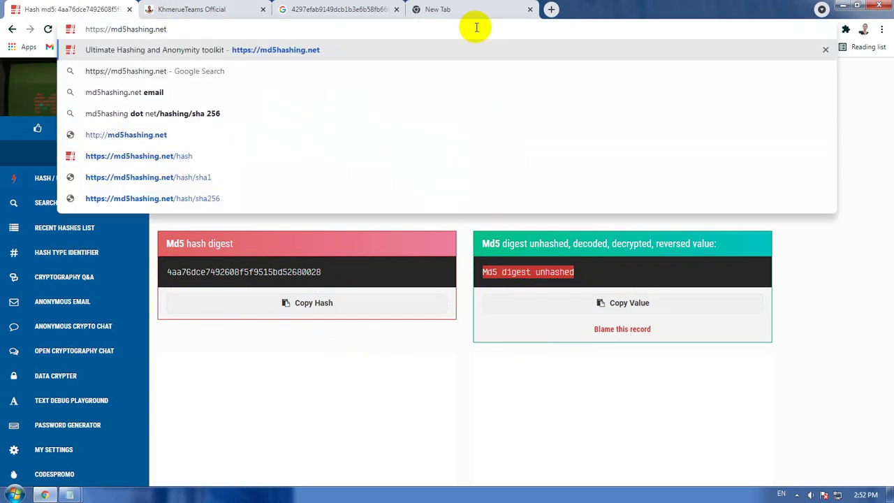
pyautogui.press('Return')
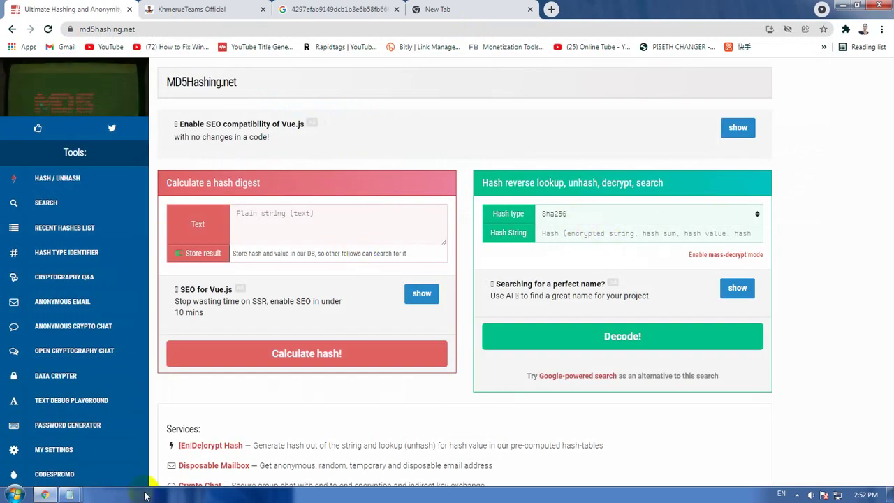
pyautogui.rightClick(595, 235)
pyautogui.click(622, 298)
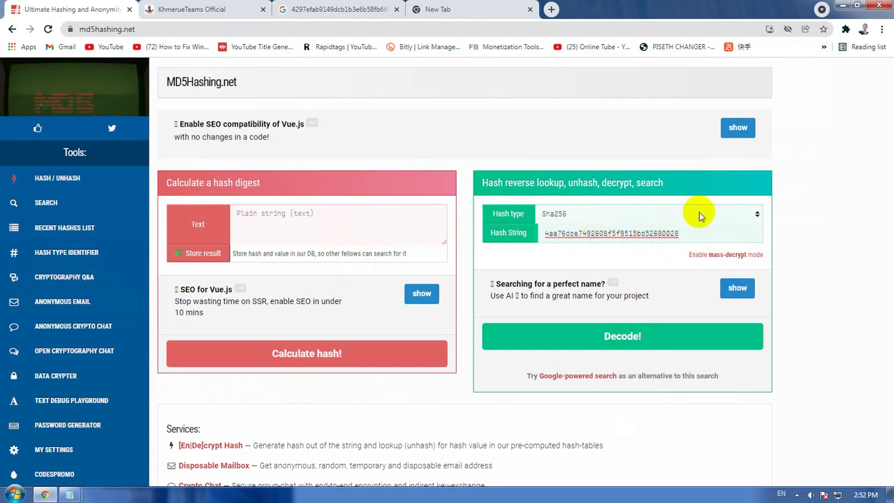
pyautogui.click(698, 213)
pyautogui.click(603, 269)
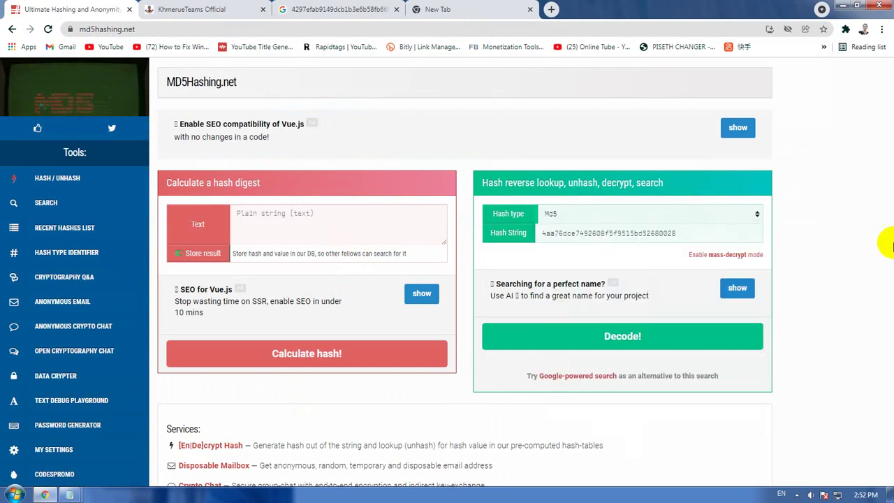
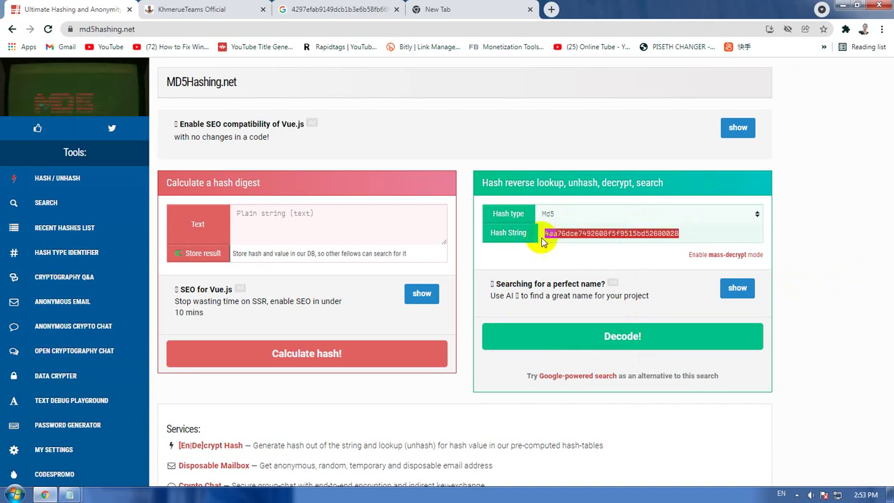
# Start decoding the pasted MD5 hash with the Decode! button, hash type Md5.
pyautogui.click(667, 343)
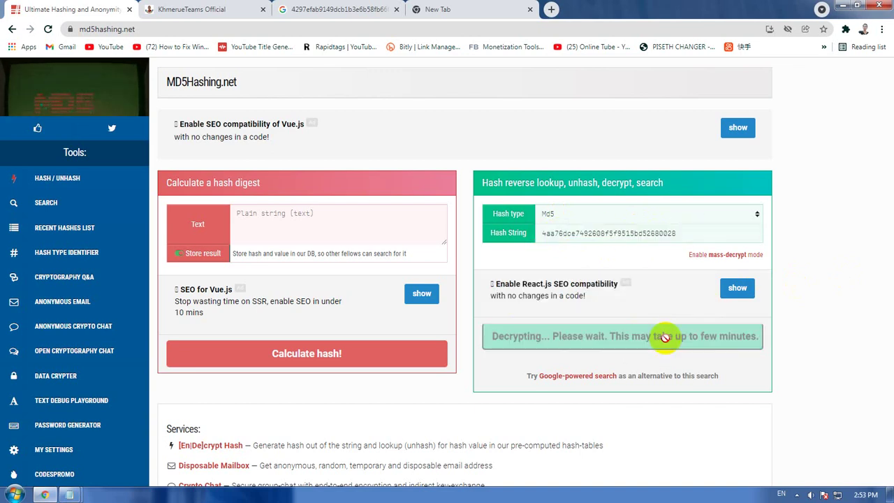
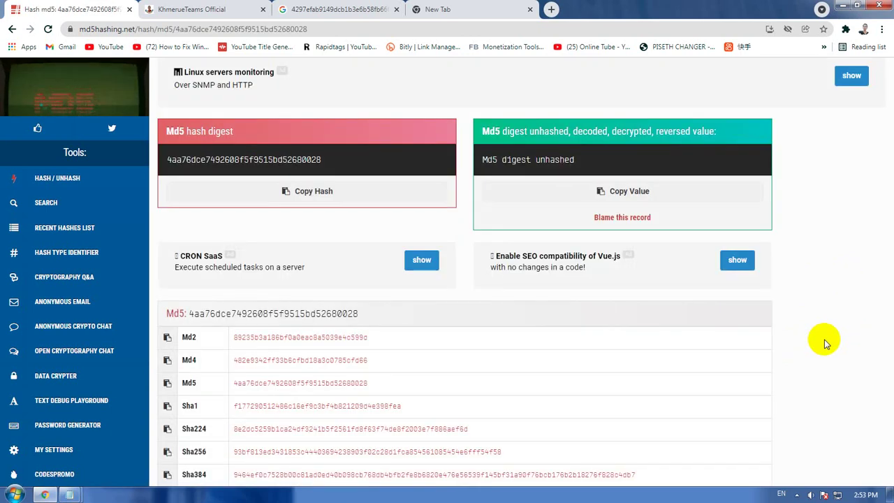
pyautogui.click(486, 160)
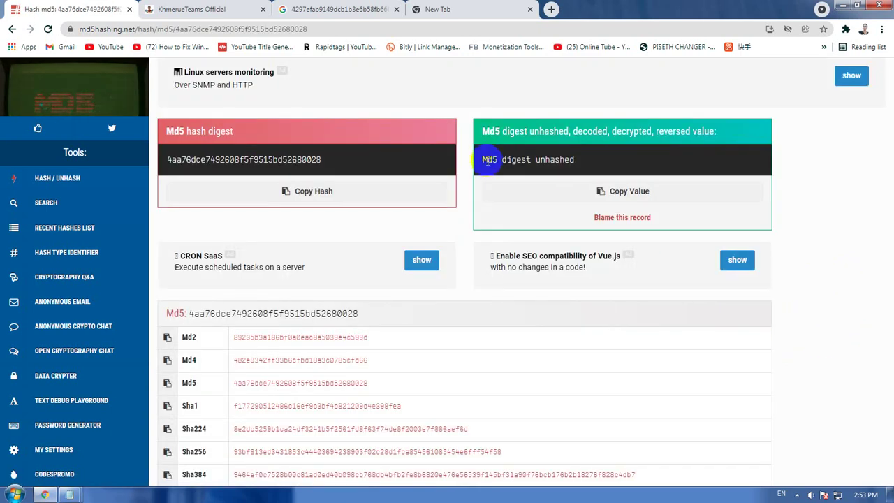
pyautogui.moveTo(486, 160); pyautogui.dragTo(591, 158)
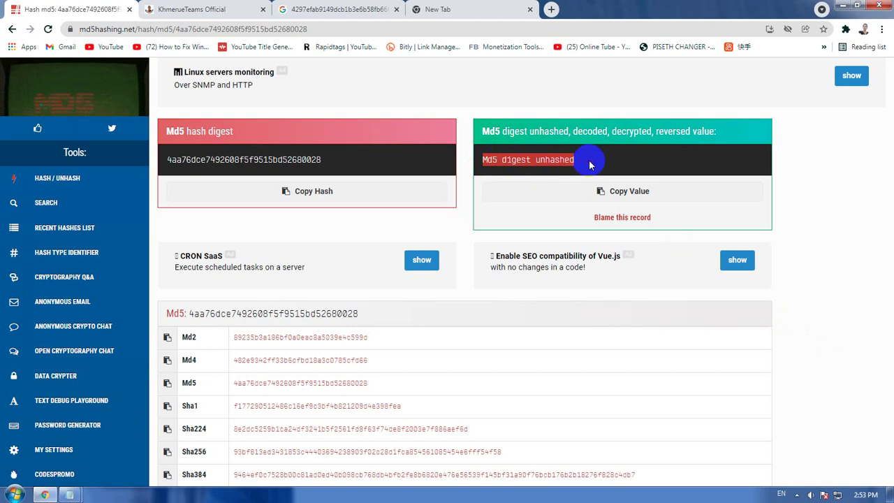
pyautogui.moveTo(302, 160); pyautogui.dragTo(168, 160)
pyautogui.click(367, 160)
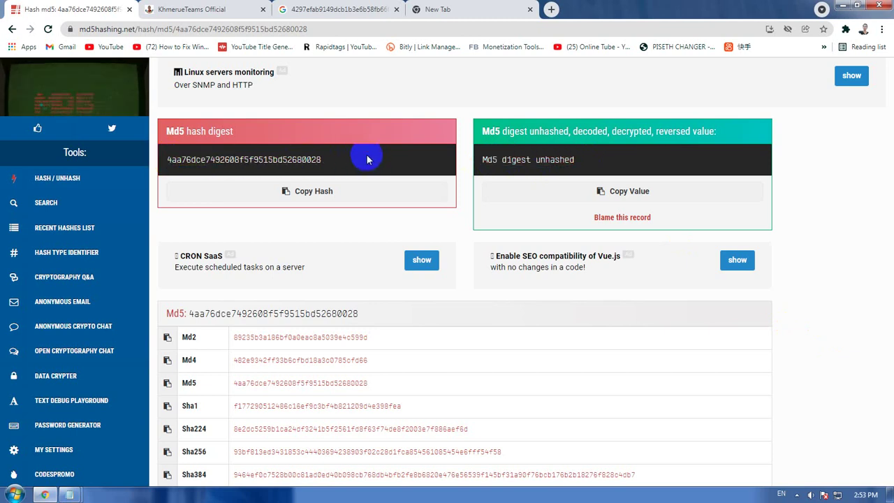